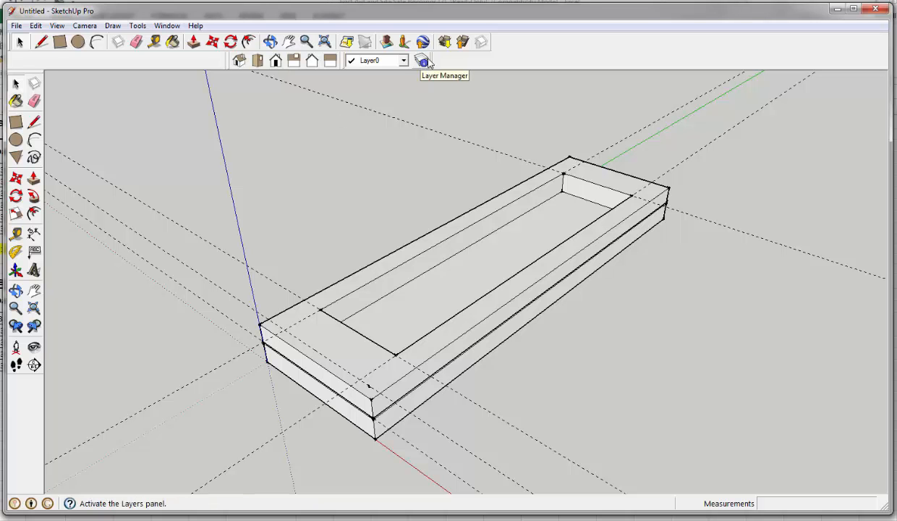
Add a new layer named "base" to the model
{"action": "left_click", "coordinate": [422, 62]}
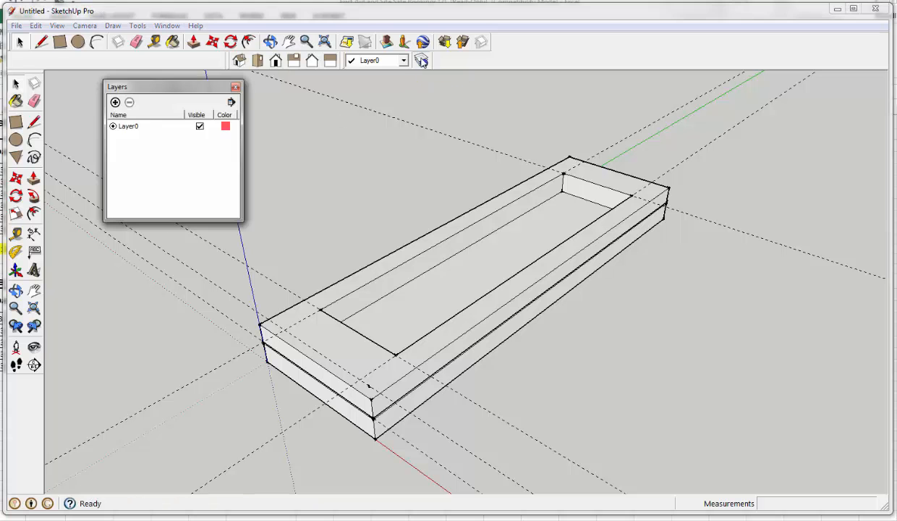
{"action": "left_click", "coordinate": [115, 103]}
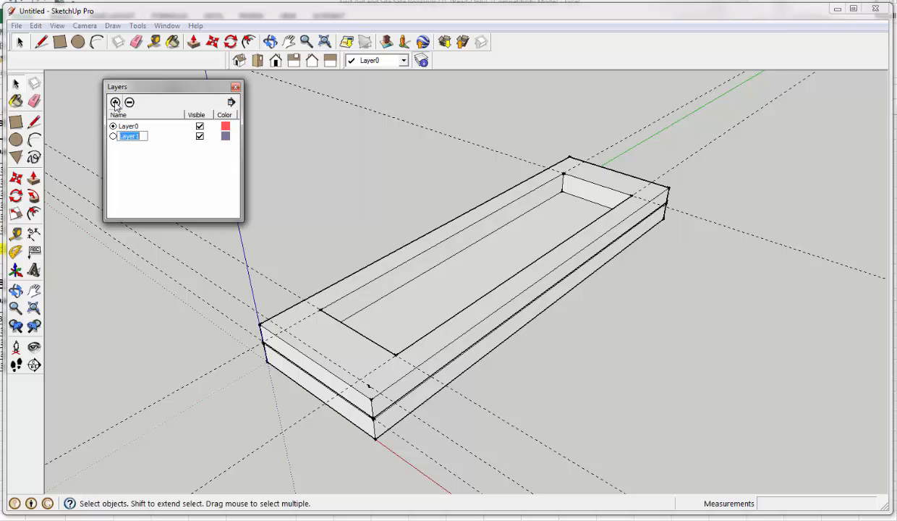
{"action": "type", "text": "base"}
Assign the hollow box group to the base layer through its entity info, and deselect it
{"action": "triple_click", "coordinate": [519, 209]}
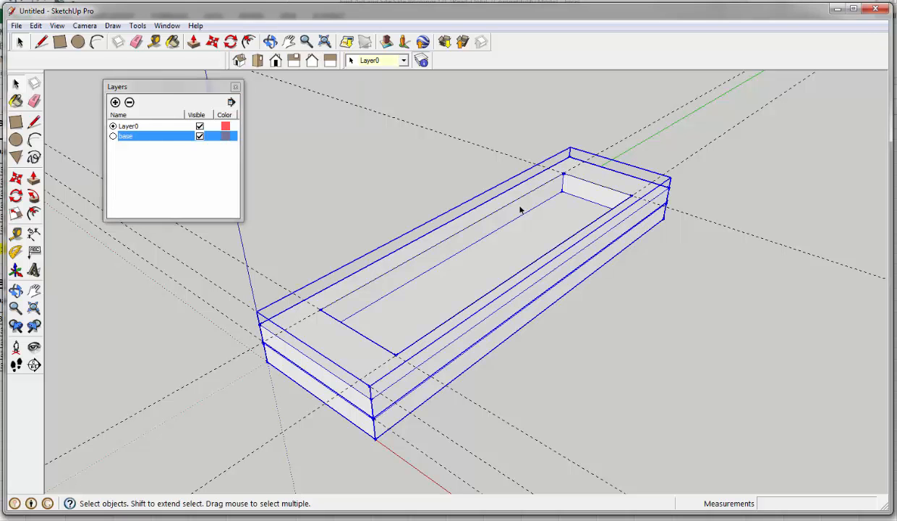
{"action": "right_click", "coordinate": [519, 209]}
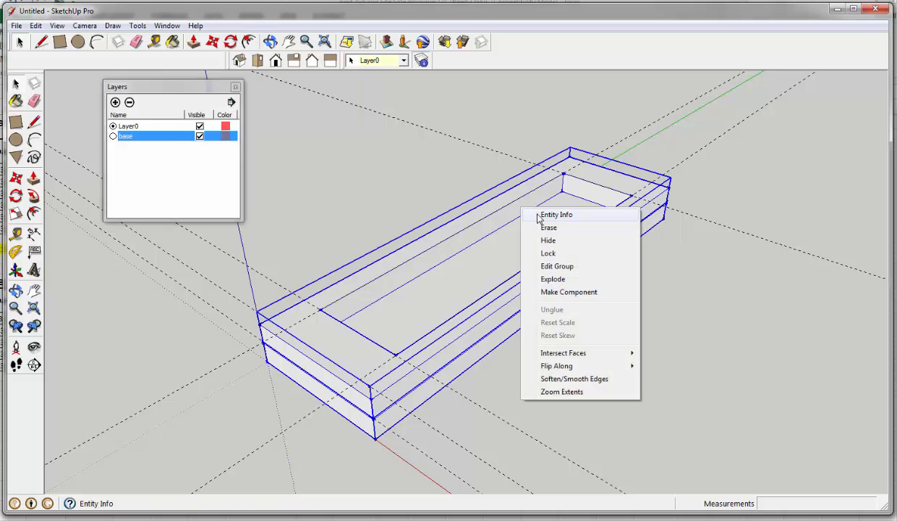
{"action": "left_click", "coordinate": [555, 215]}
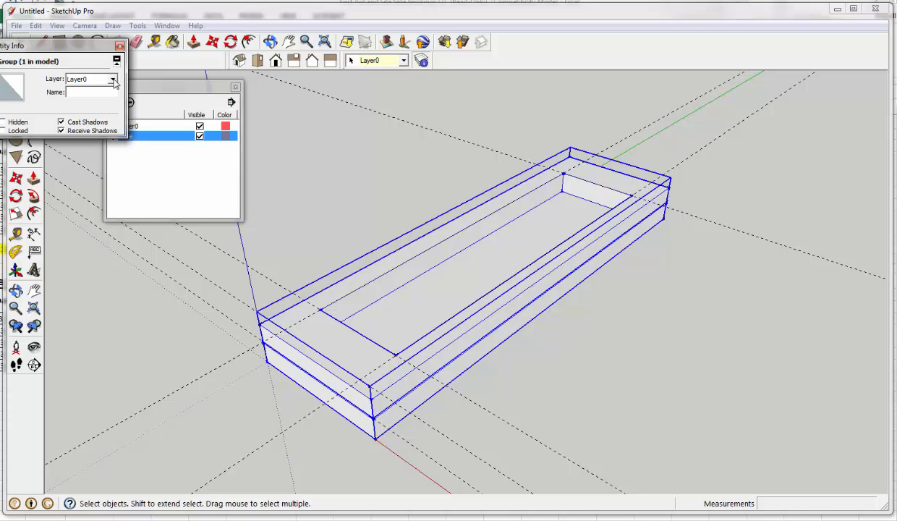
{"action": "left_click", "coordinate": [113, 79]}
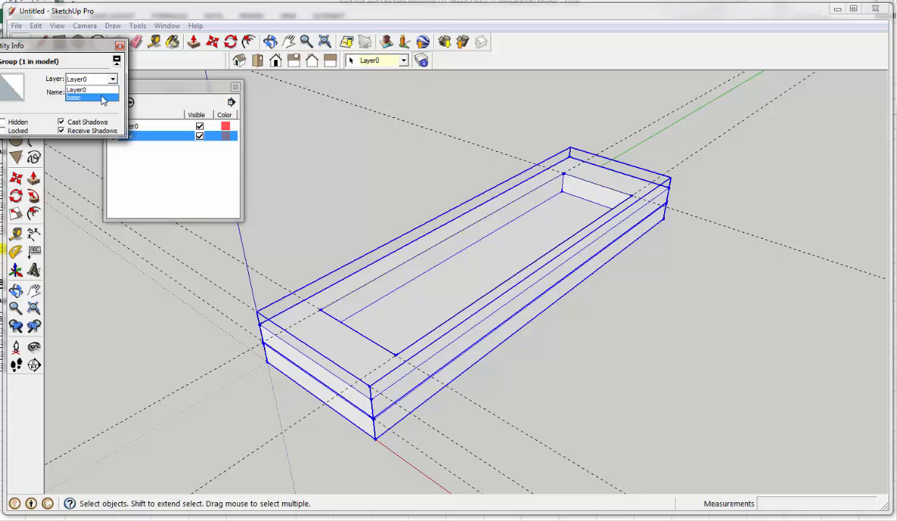
{"action": "left_click", "coordinate": [102, 98]}
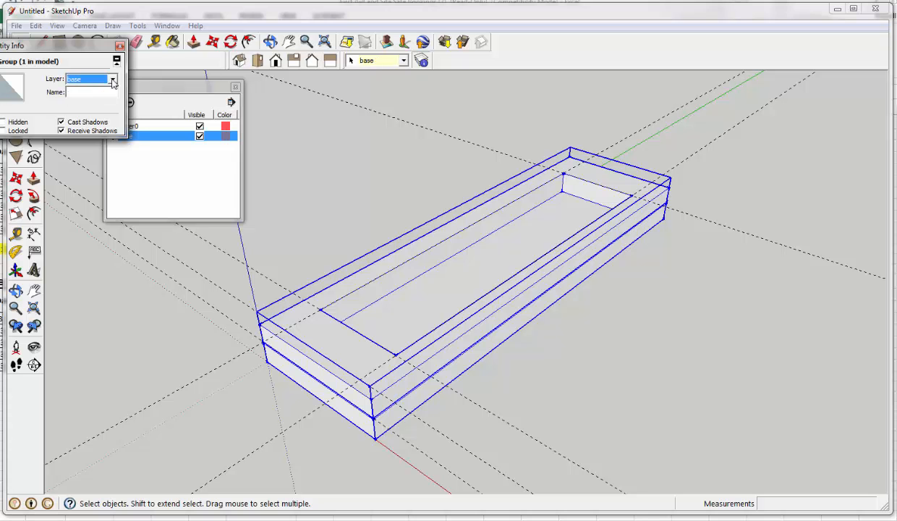
{"action": "left_click", "coordinate": [120, 46]}
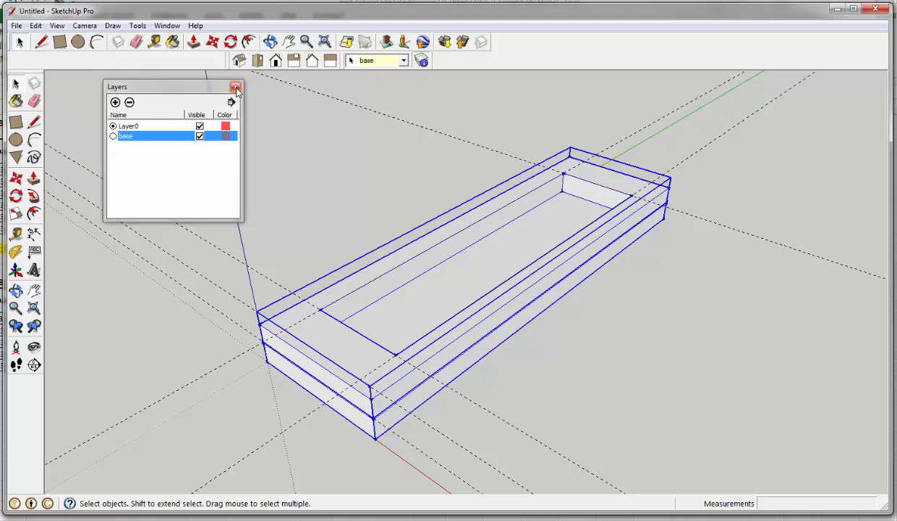
{"action": "left_click", "coordinate": [235, 87]}
{"action": "left_click", "coordinate": [697, 349]}
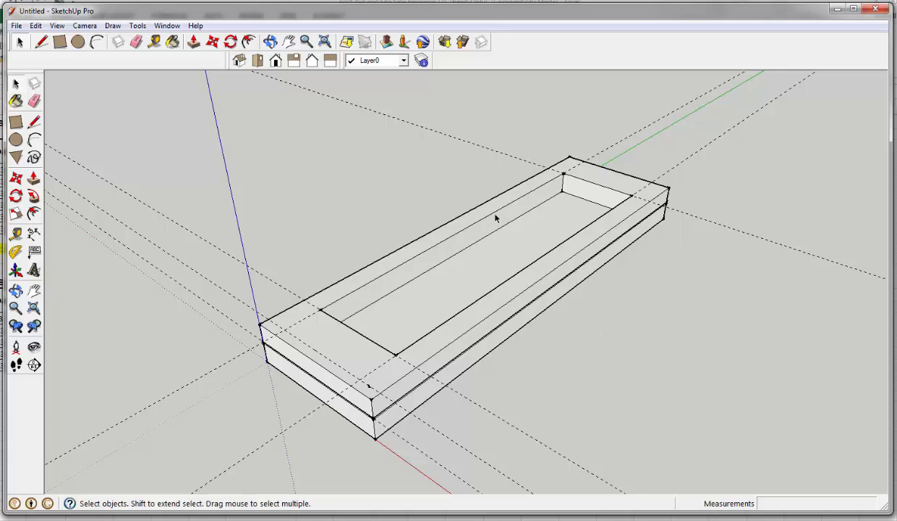
Draw a 250 x 74 mm rectangle across the top of the box, between its opposite outer corners
{"action": "left_click", "coordinate": [15, 121]}
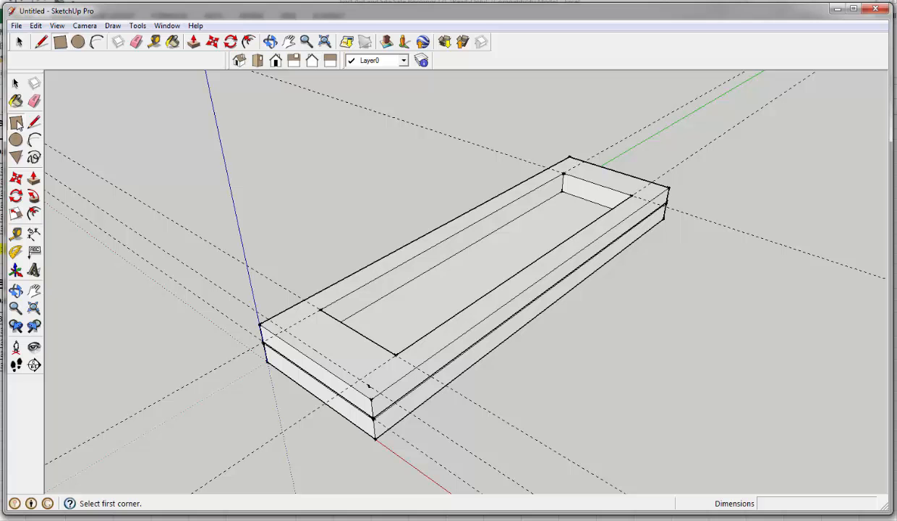
{"action": "left_click", "coordinate": [568, 156]}
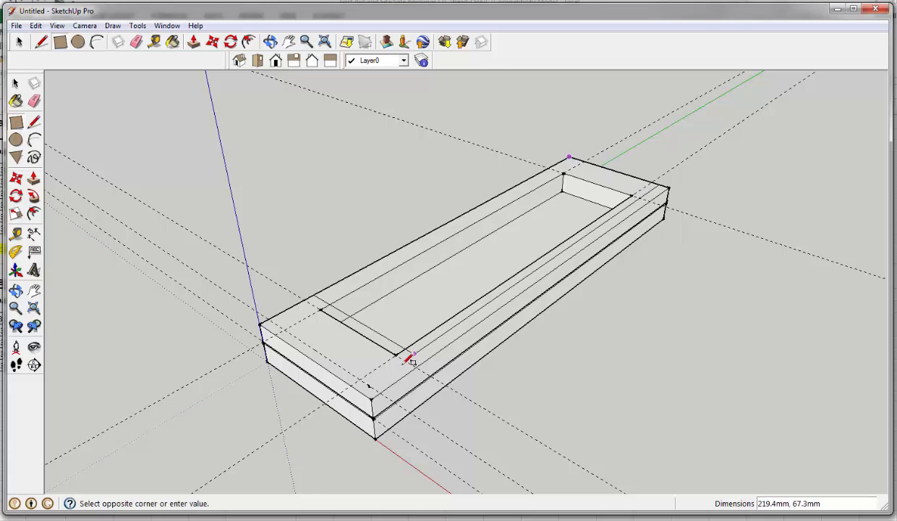
{"action": "left_click", "coordinate": [371, 397]}
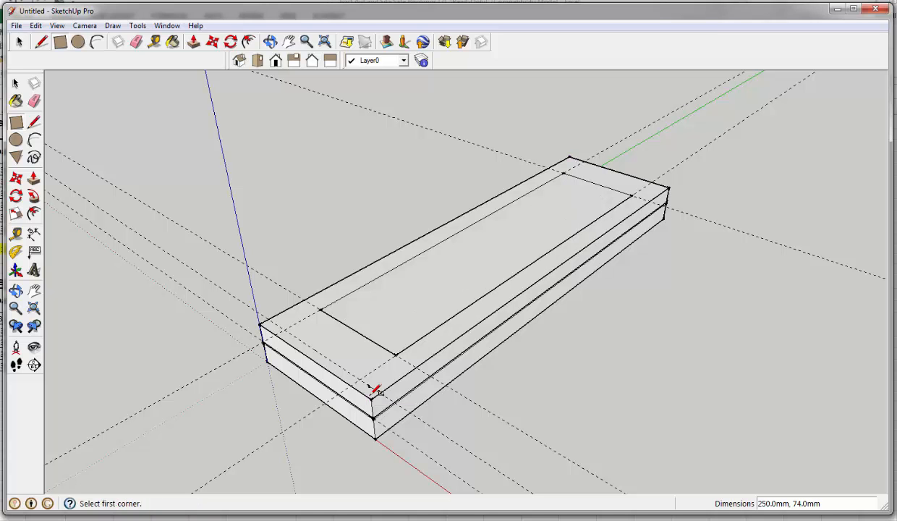
{"action": "left_click", "coordinate": [16, 84]}
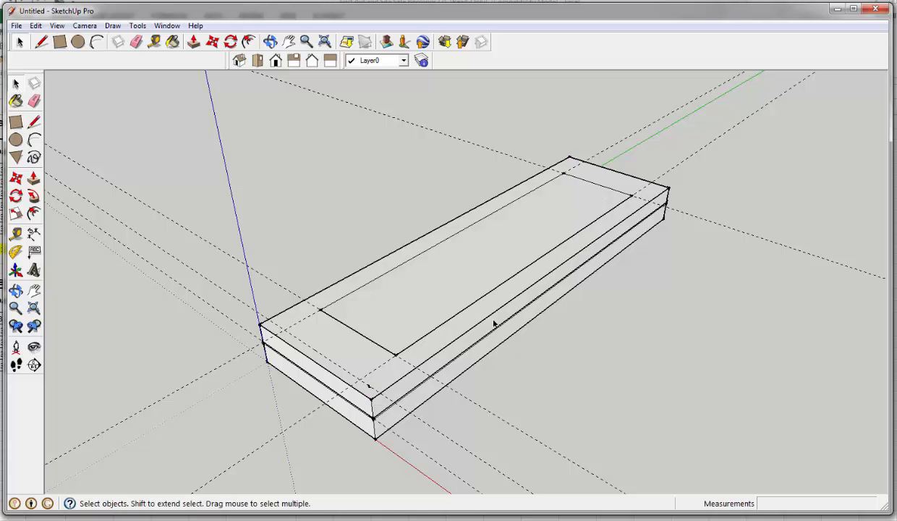
Hide the base layer so only the new rectangle and the guides are shown
{"action": "left_click", "coordinate": [422, 62]}
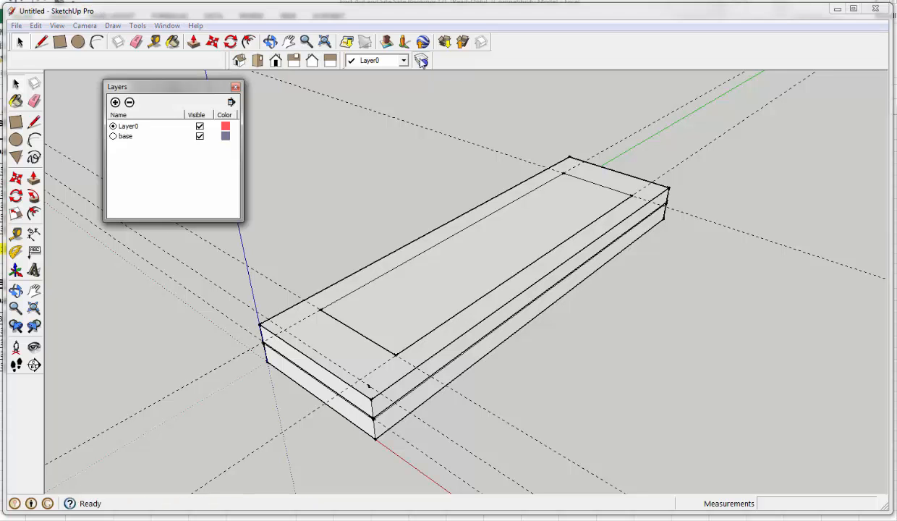
{"action": "left_click", "coordinate": [200, 136]}
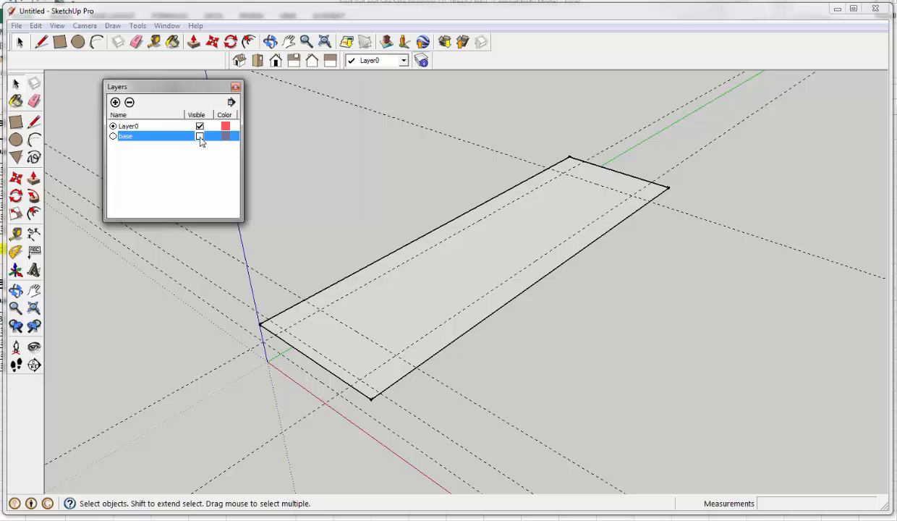
{"action": "left_click", "coordinate": [235, 87]}
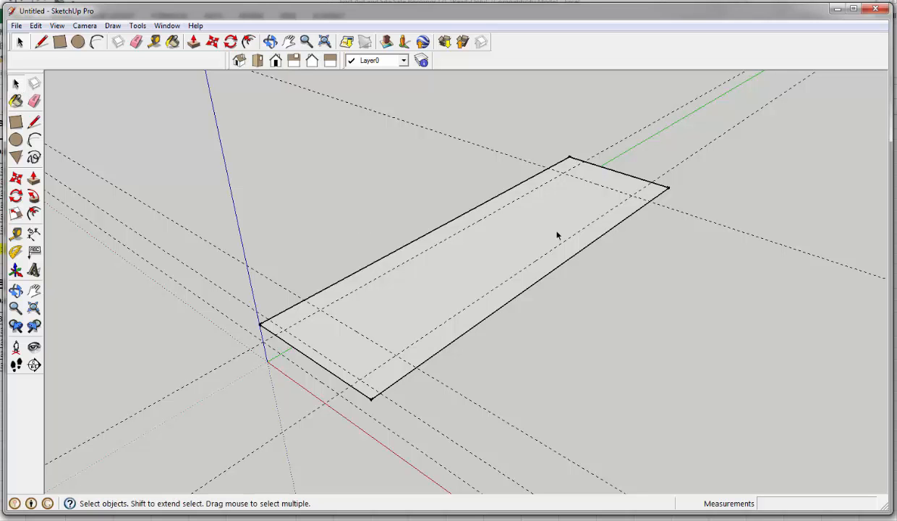
Extrude the rectangle upward by 17 mm with Push/Pull to form the lid block
{"action": "left_click", "coordinate": [193, 43]}
{"action": "left_click_drag", "start_coordinate": [448, 263], "coordinate": [447, 250]}
{"action": "type", "text": "17"}
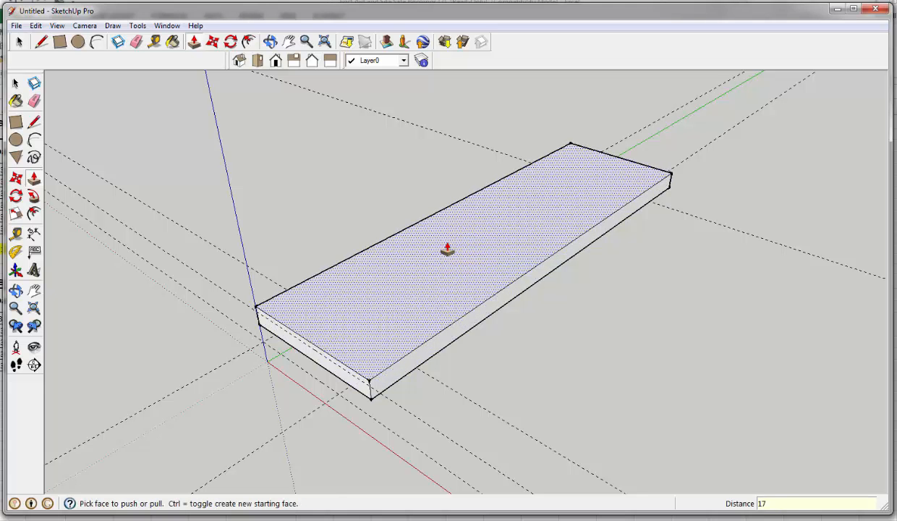
{"action": "key", "text": "Return"}
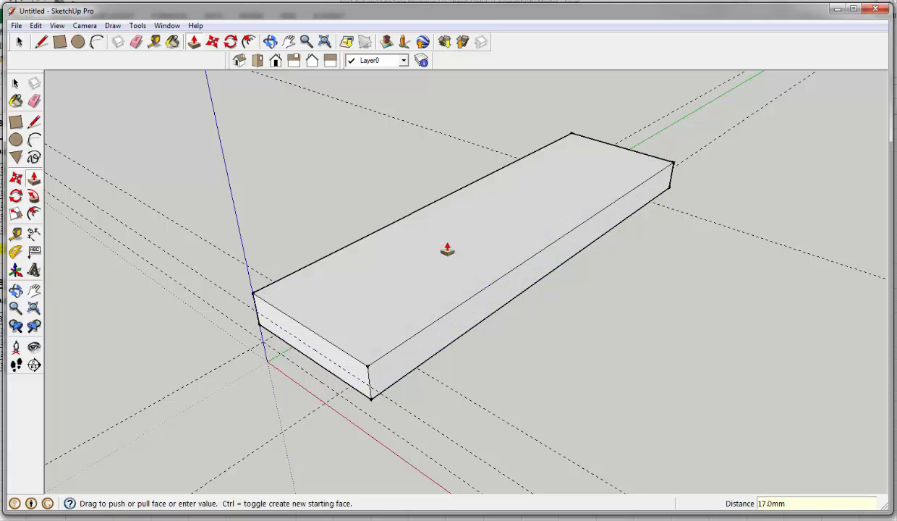
{"action": "key", "text": "space"}
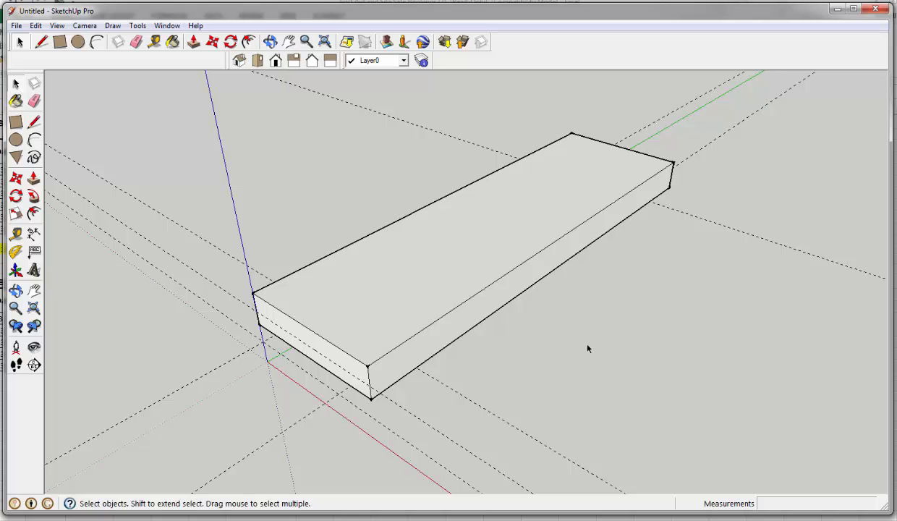
Place guides on the block's top face, 20 mm inward from the near short edge and the back long edge
{"action": "left_click", "coordinate": [16, 233]}
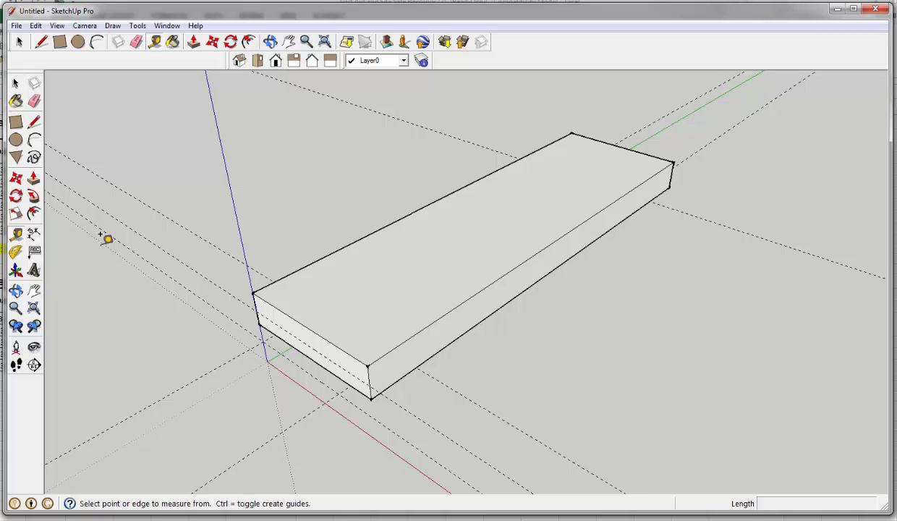
{"action": "left_click", "coordinate": [307, 313]}
{"action": "left_click", "coordinate": [335, 304]}
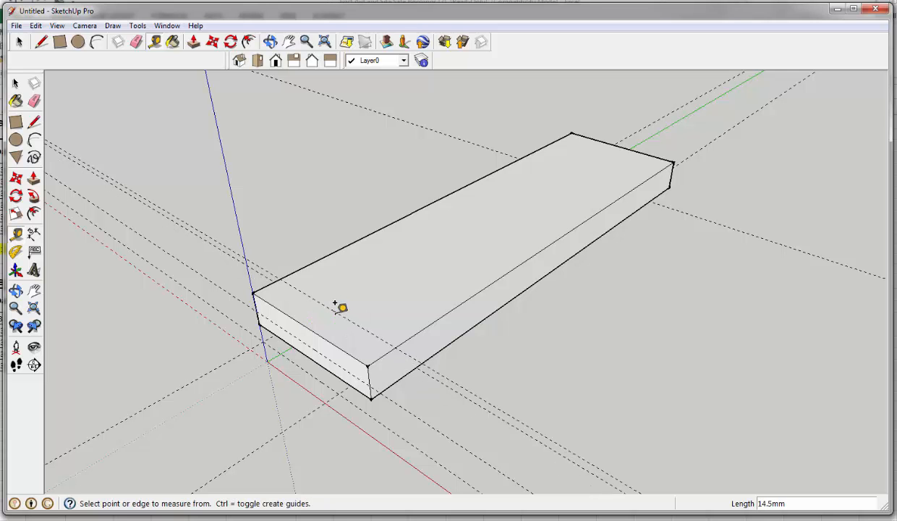
{"action": "type", "text": "20"}
{"action": "left_click", "coordinate": [420, 208]}
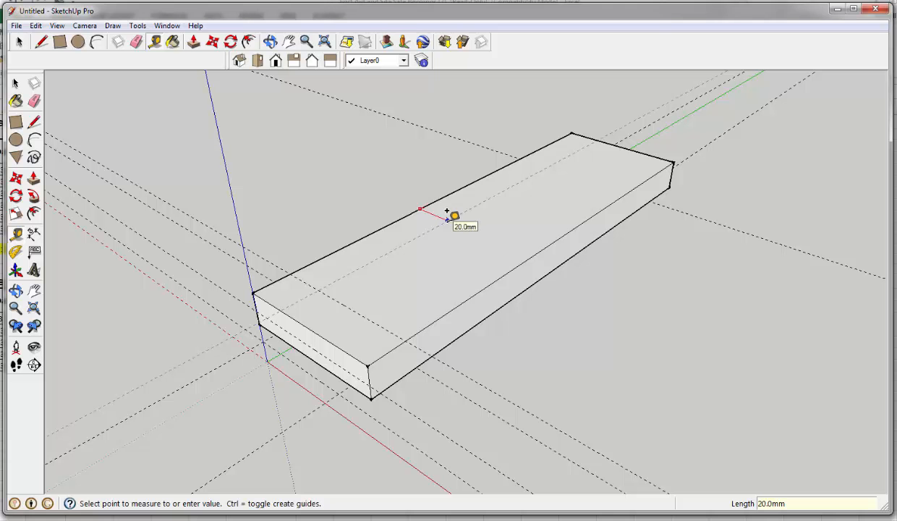
{"action": "left_click", "coordinate": [446, 211]}
{"action": "type", "text": "20"}
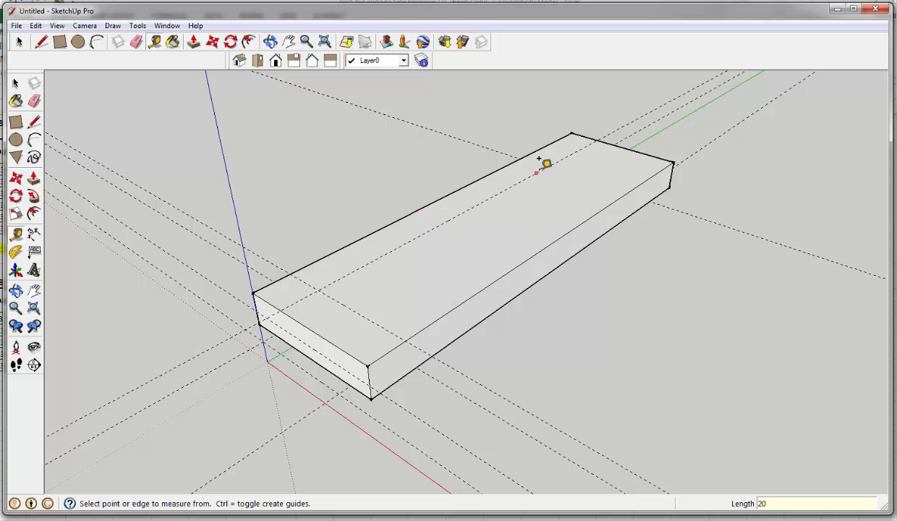
Add guides on the top face 20 mm inward from the far short edge and the front long edge
{"action": "left_click", "coordinate": [613, 145]}
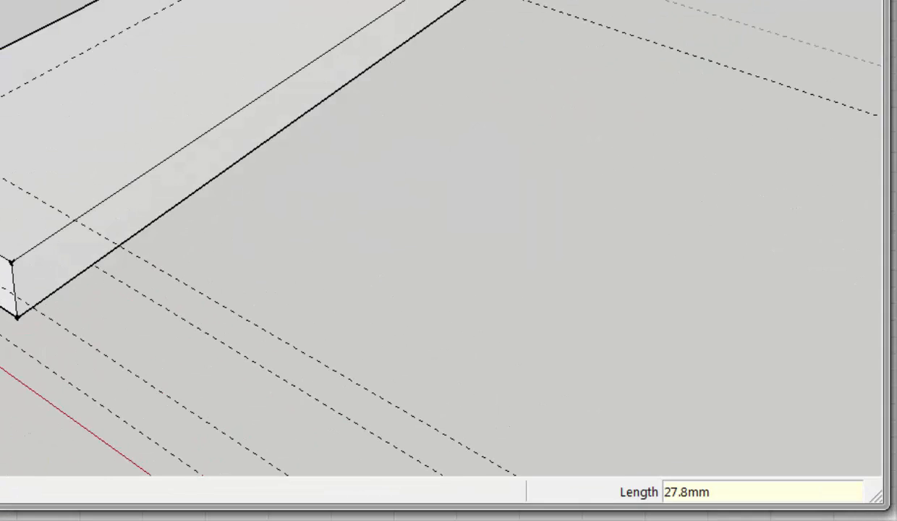
{"action": "type", "text": "20"}
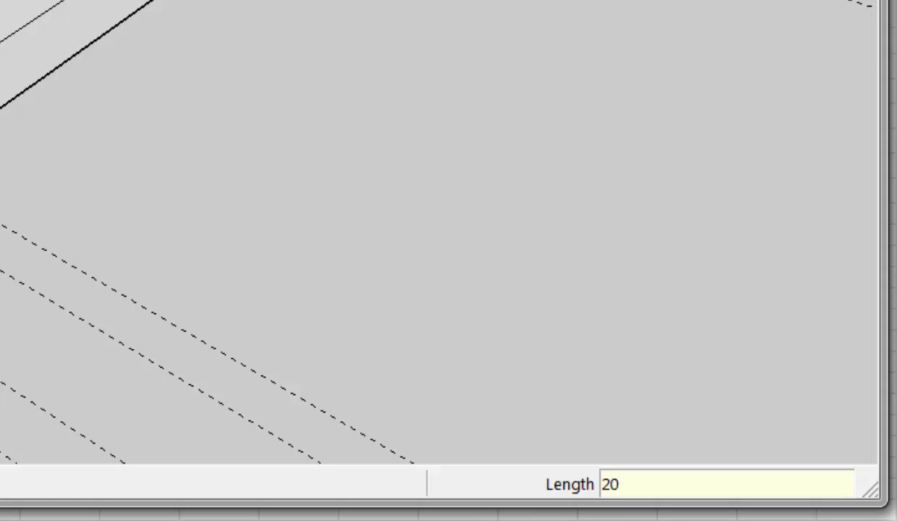
{"action": "key", "text": "Return"}
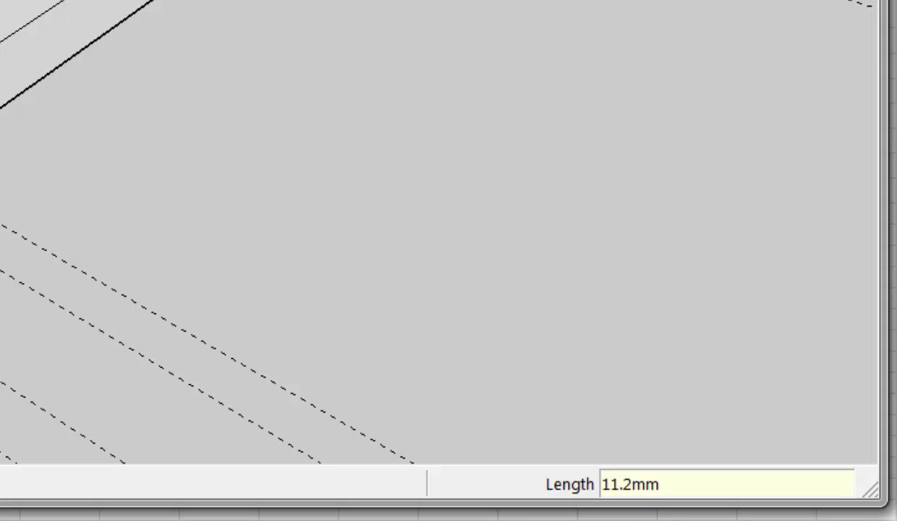
{"action": "type", "text": "20"}
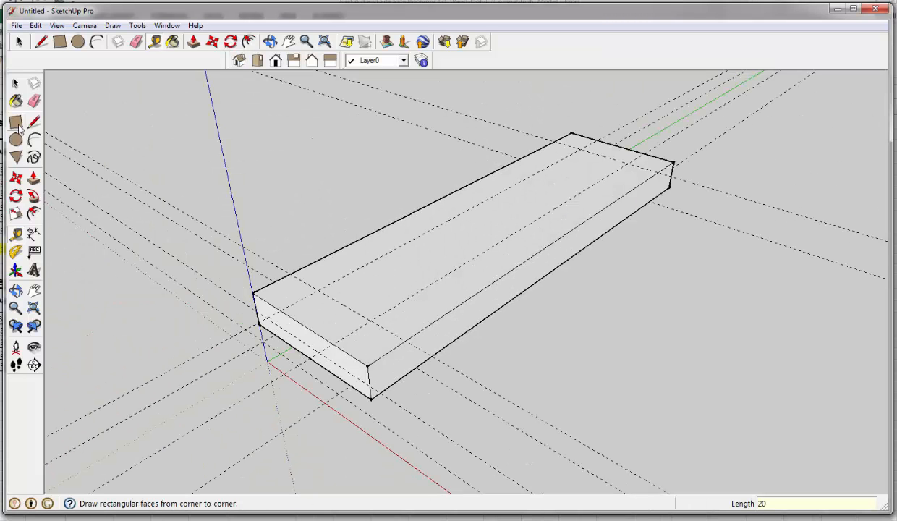
Draw a 210 x 34 mm rectangle on the top face between the opposite intersections of the 20 mm guides
{"action": "left_click", "coordinate": [15, 123]}
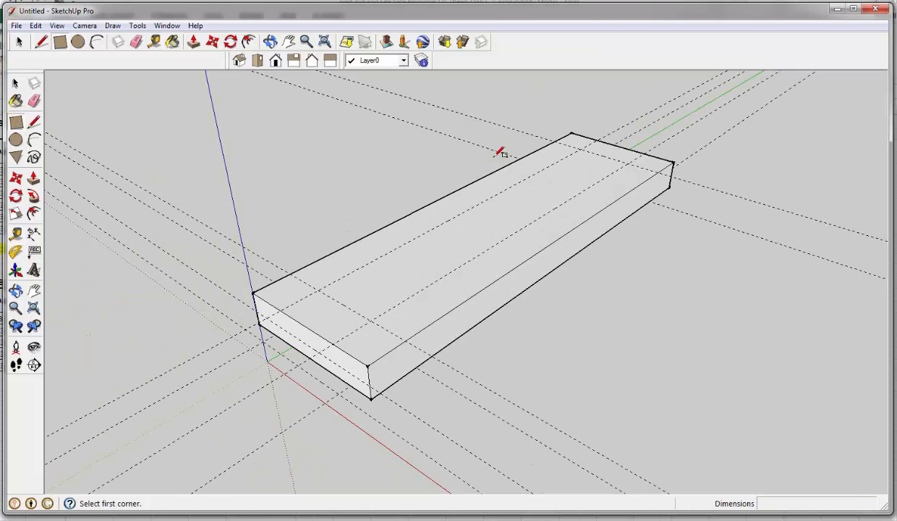
{"action": "left_click", "coordinate": [580, 148]}
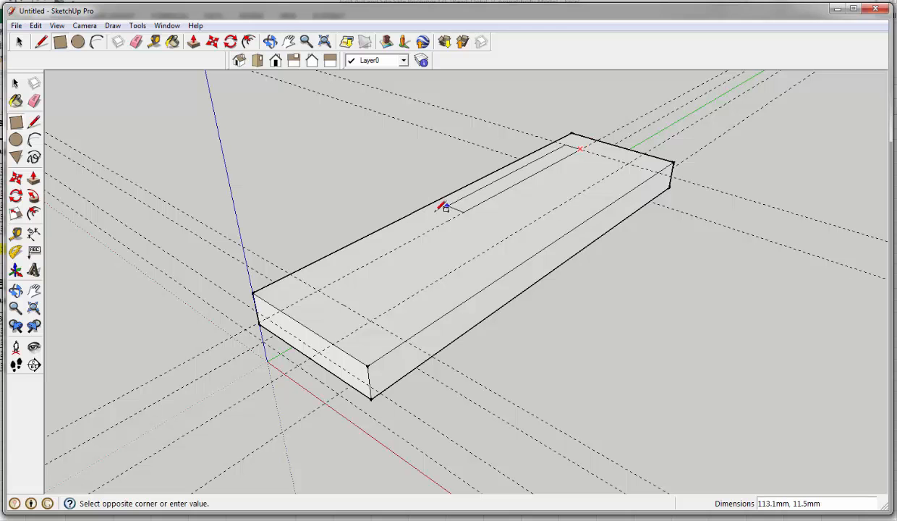
{"action": "left_click", "coordinate": [371, 320]}
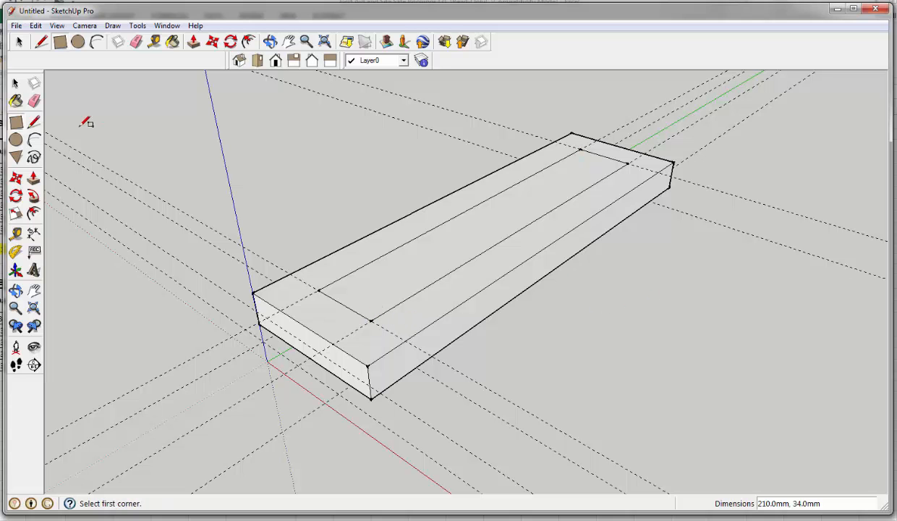
Connect each corner of the inner rectangle to the nearest outer corner of the top face with diagonal lines
{"action": "left_click", "coordinate": [34, 121]}
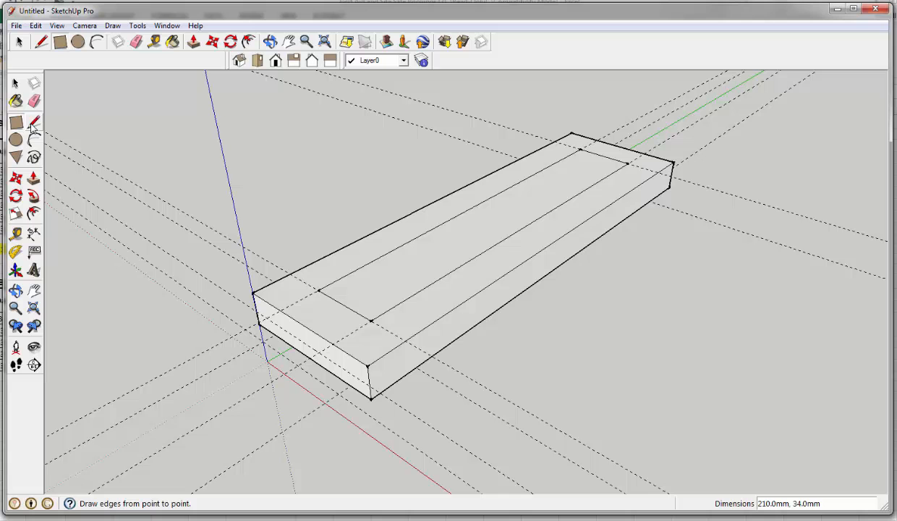
{"action": "left_click", "coordinate": [317, 290]}
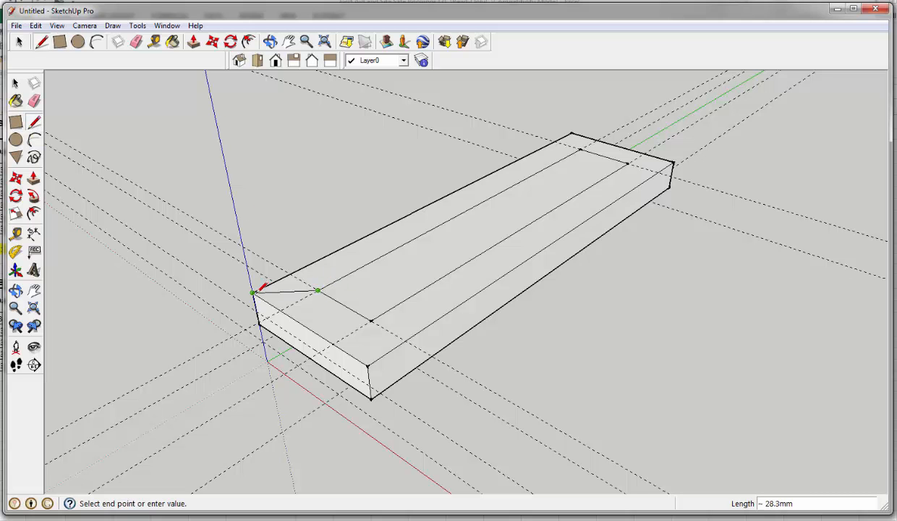
{"action": "left_click", "coordinate": [254, 293]}
{"action": "left_click", "coordinate": [371, 320]}
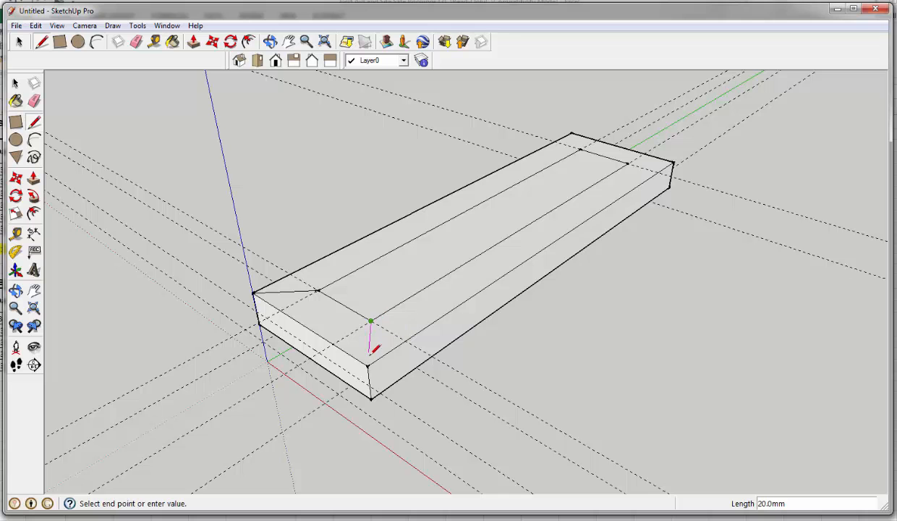
{"action": "left_click", "coordinate": [368, 365]}
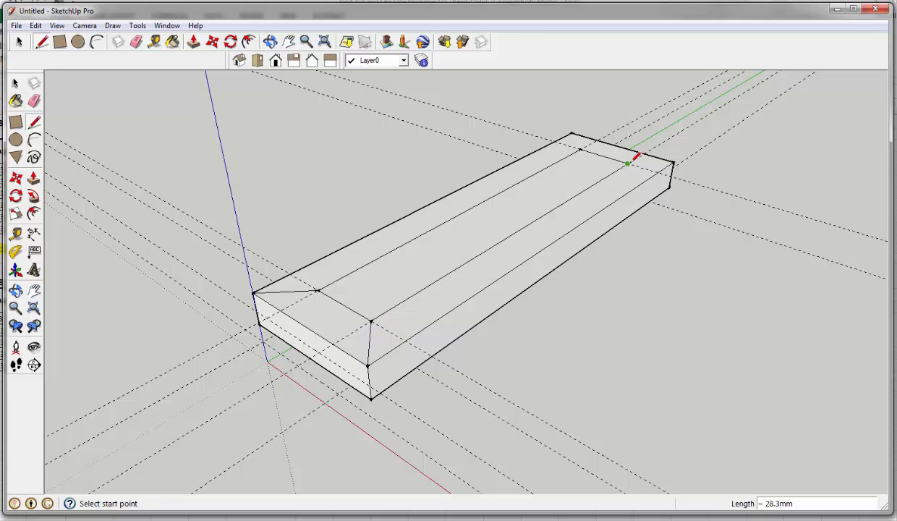
{"action": "left_click", "coordinate": [628, 164]}
{"action": "left_click", "coordinate": [673, 163]}
{"action": "left_click", "coordinate": [580, 148]}
{"action": "left_click", "coordinate": [571, 134]}
{"action": "left_click", "coordinate": [15, 84]}
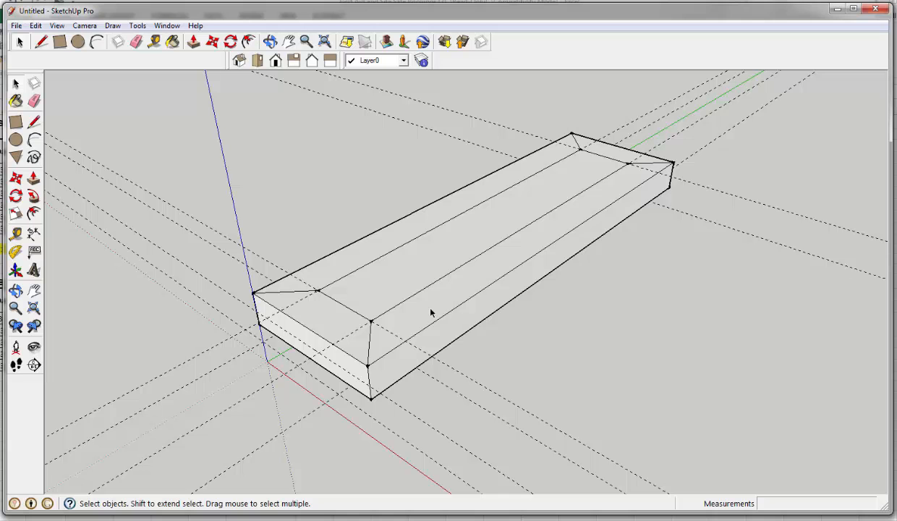
Move the four edges of the inner rectangle on the lid's top up 5 mm along the blue axis
{"action": "left_click", "coordinate": [457, 270]}
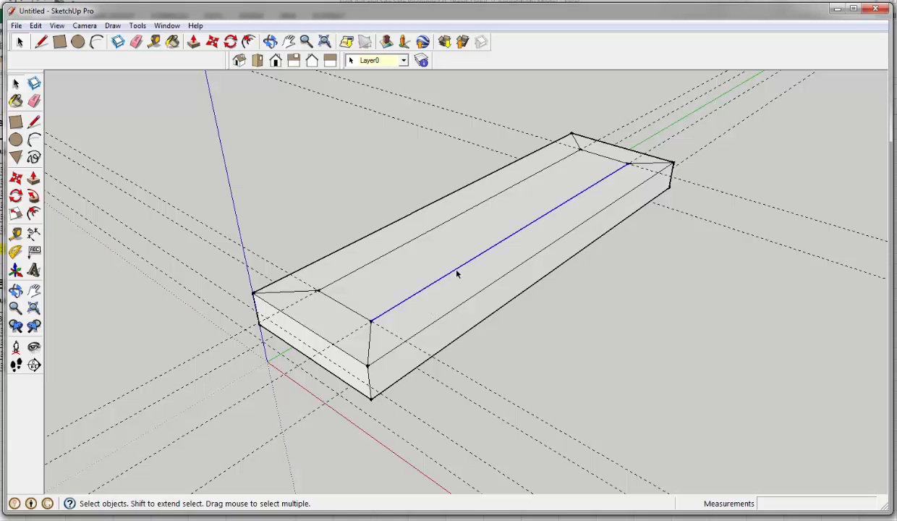
{"action": "left_click", "coordinate": [605, 158], "text": "shift"}
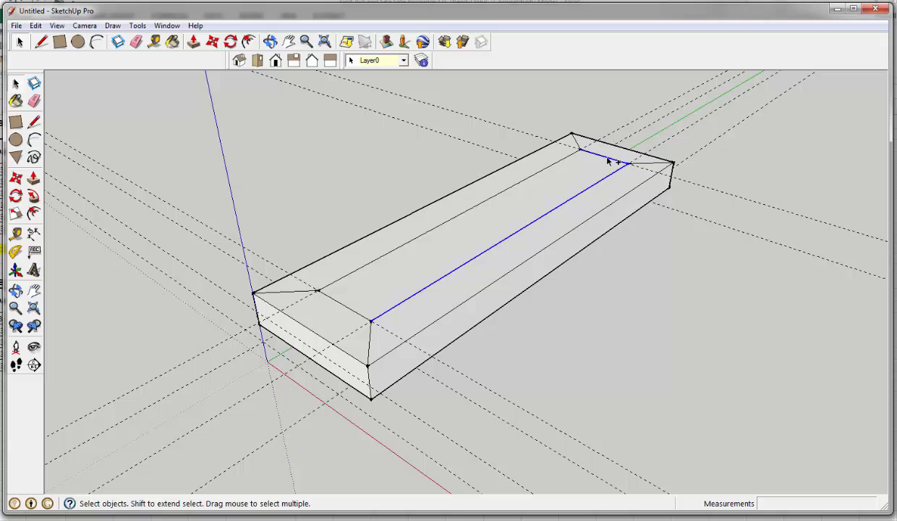
{"action": "left_click", "coordinate": [515, 188], "text": "shift"}
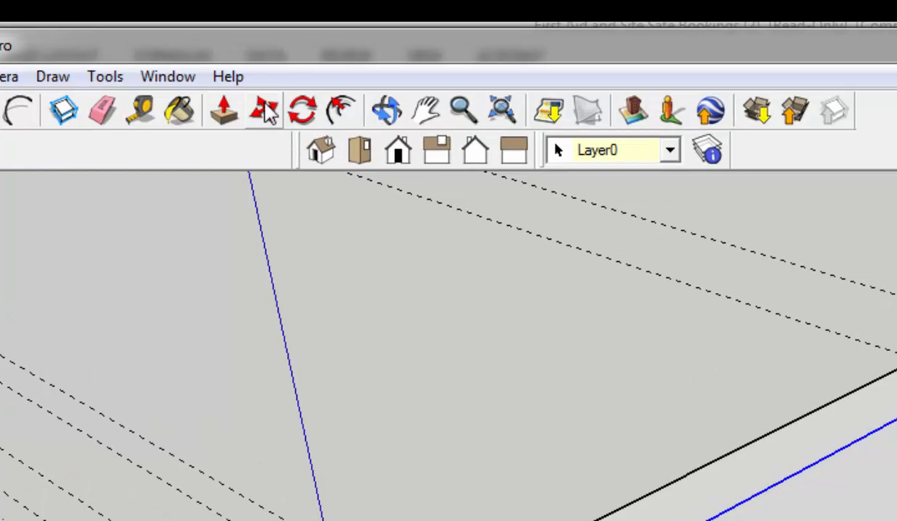
{"action": "left_click", "coordinate": [265, 112]}
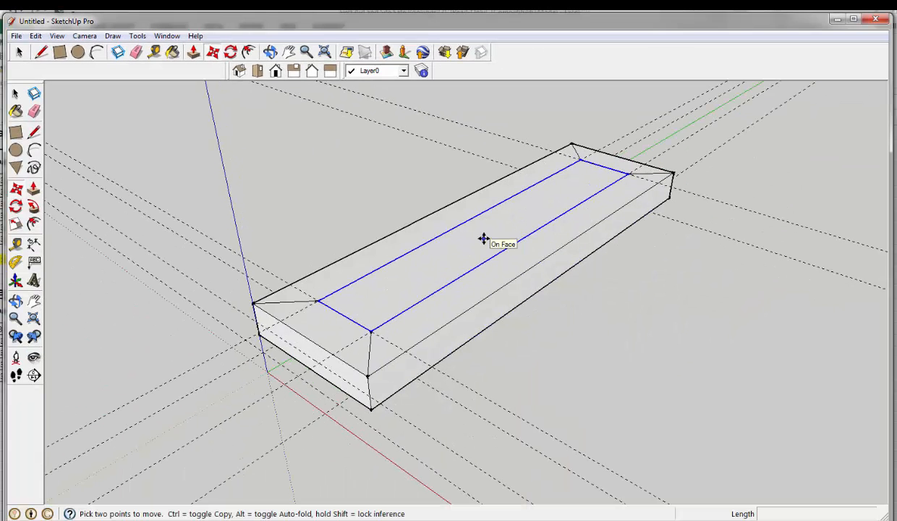
{"action": "left_click", "coordinate": [483, 238]}
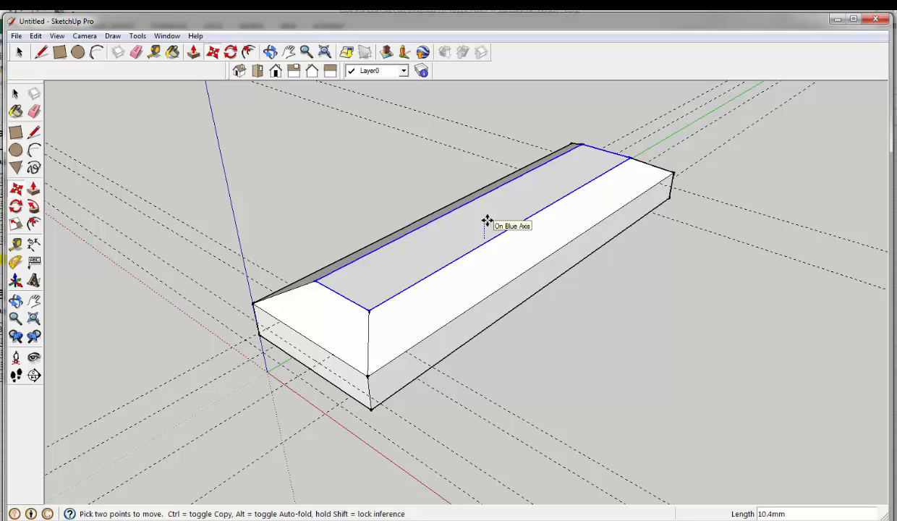
{"action": "left_click", "coordinate": [487, 221]}
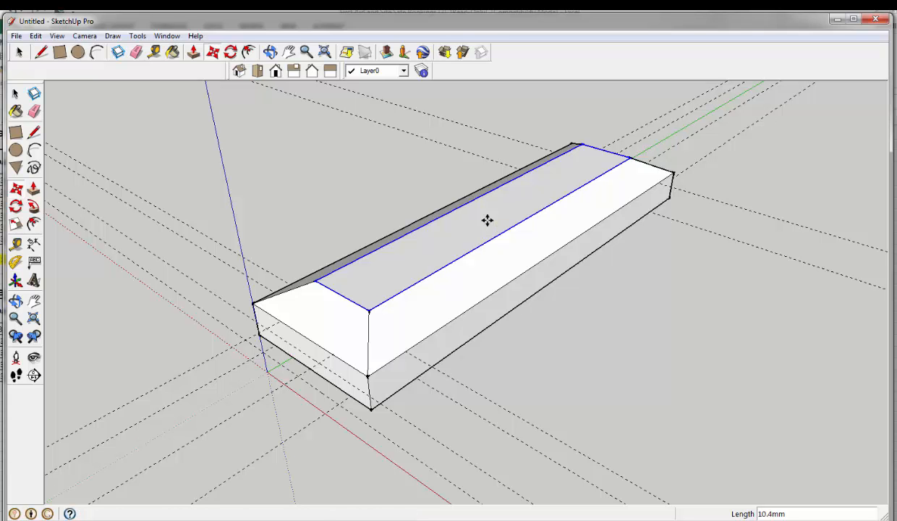
{"action": "type", "text": "5"}
{"action": "key", "text": "Return"}
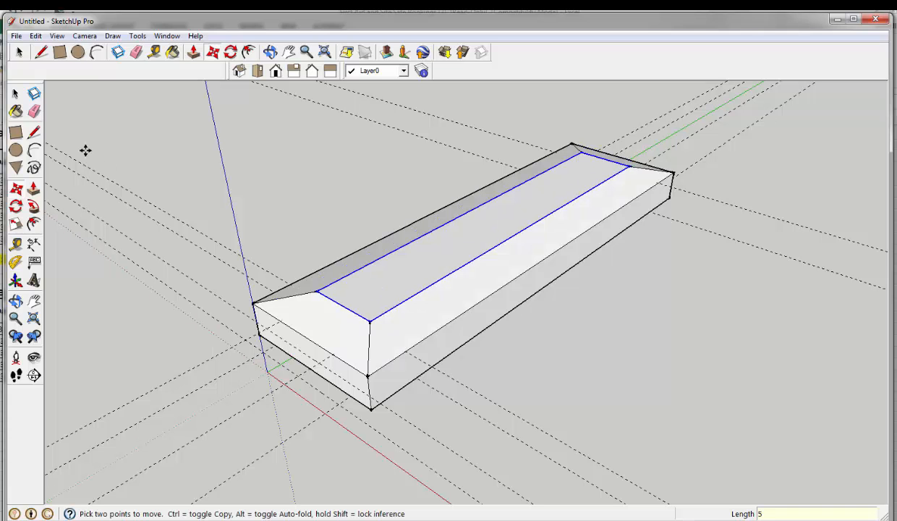
{"action": "left_click", "coordinate": [15, 94]}
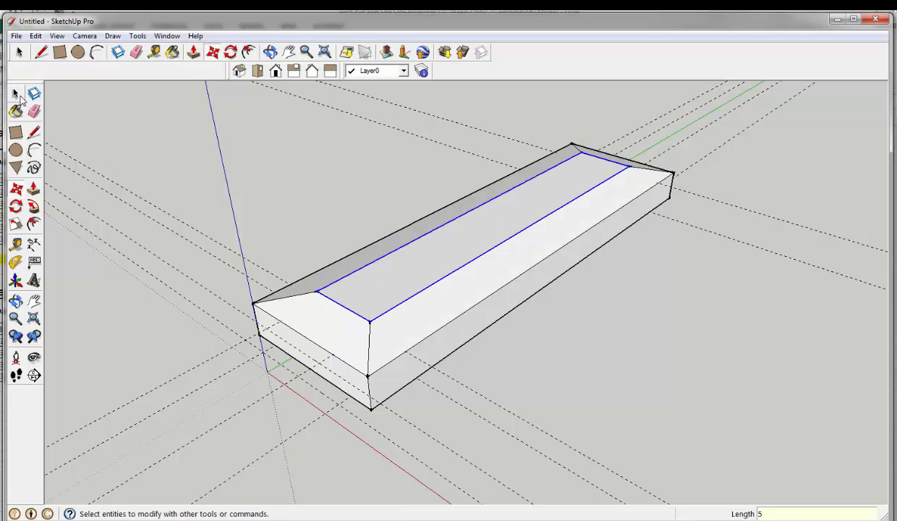
{"action": "left_click", "coordinate": [664, 312]}
Draw a 200 x 50 mm rectangle on the lid's underside between opposite intersections of the guides
{"action": "left_click", "coordinate": [269, 52]}
{"action": "left_click_drag", "start_coordinate": [448, 286], "coordinate": [487, 244]}
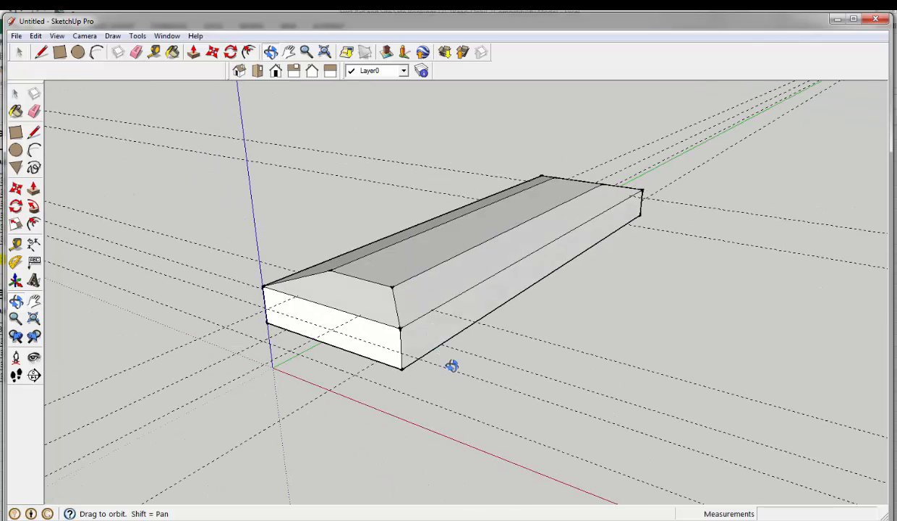
{"action": "left_click_drag", "start_coordinate": [437, 378], "coordinate": [419, 195]}
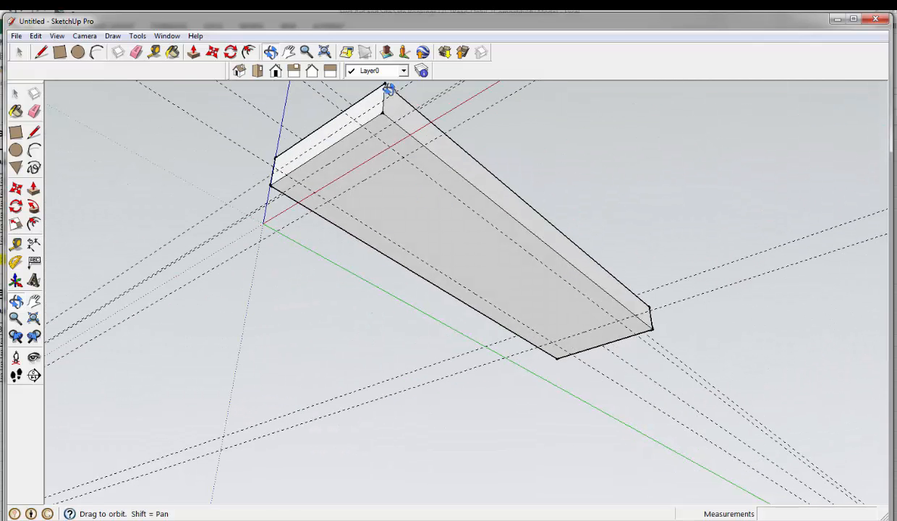
{"action": "left_click", "coordinate": [289, 52]}
{"action": "scroll", "coordinate": [500, 219], "scroll_direction": "up", "scroll_amount": 5}
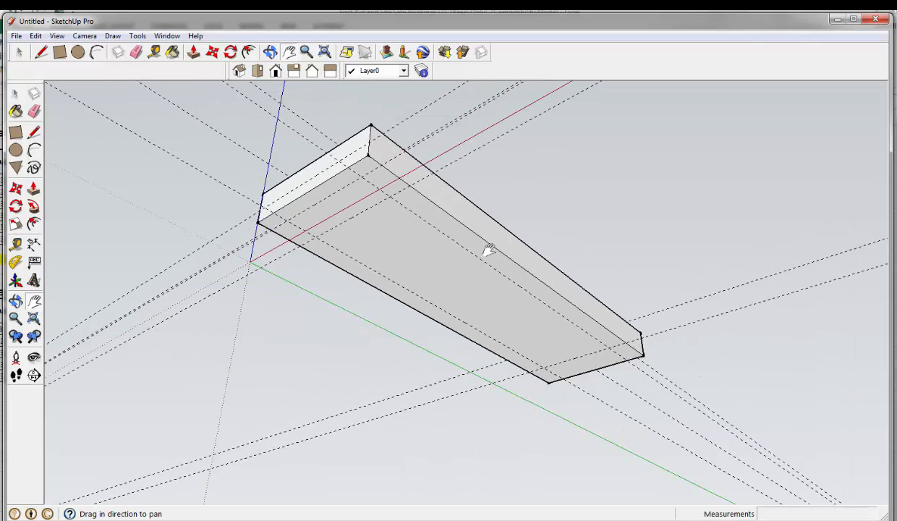
{"action": "left_click_drag", "start_coordinate": [496, 264], "coordinate": [496, 265]}
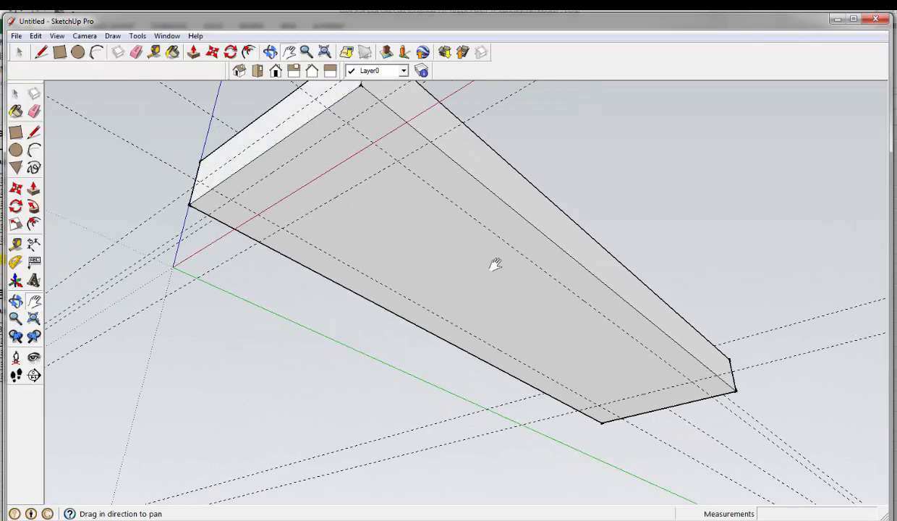
{"action": "left_click_drag", "start_coordinate": [547, 318], "coordinate": [528, 317]}
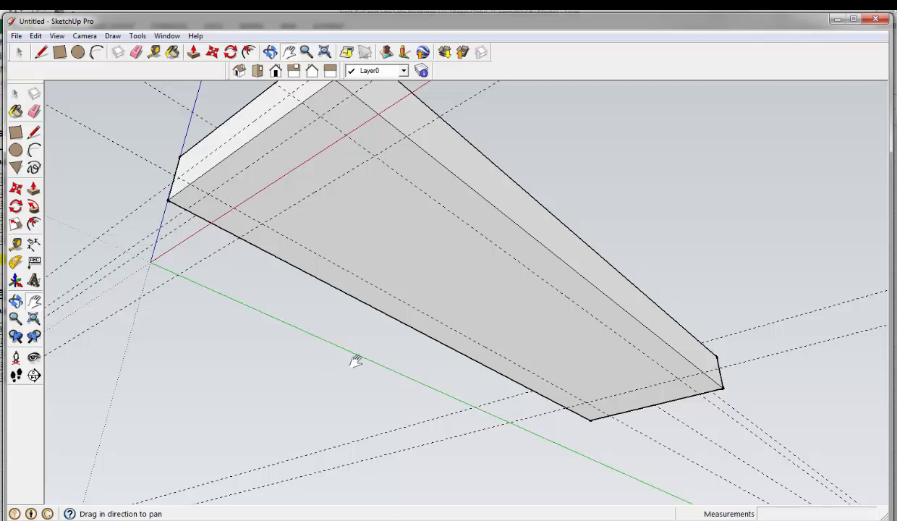
{"action": "left_click", "coordinate": [16, 94]}
{"action": "left_click", "coordinate": [18, 95]}
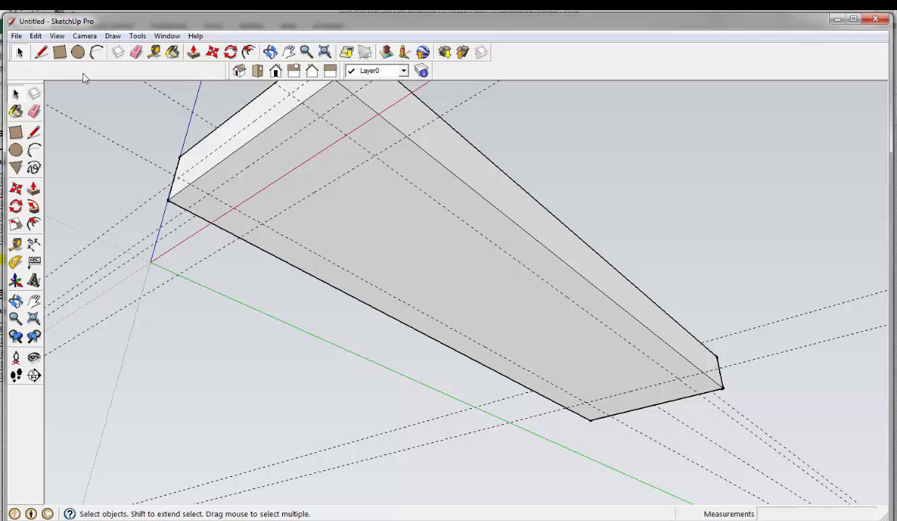
{"action": "left_click", "coordinate": [60, 51]}
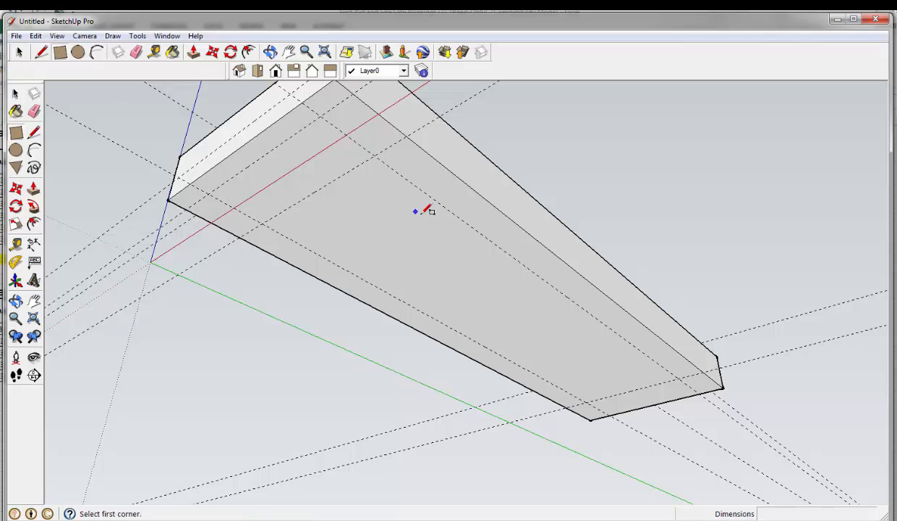
{"action": "left_click", "coordinate": [375, 154]}
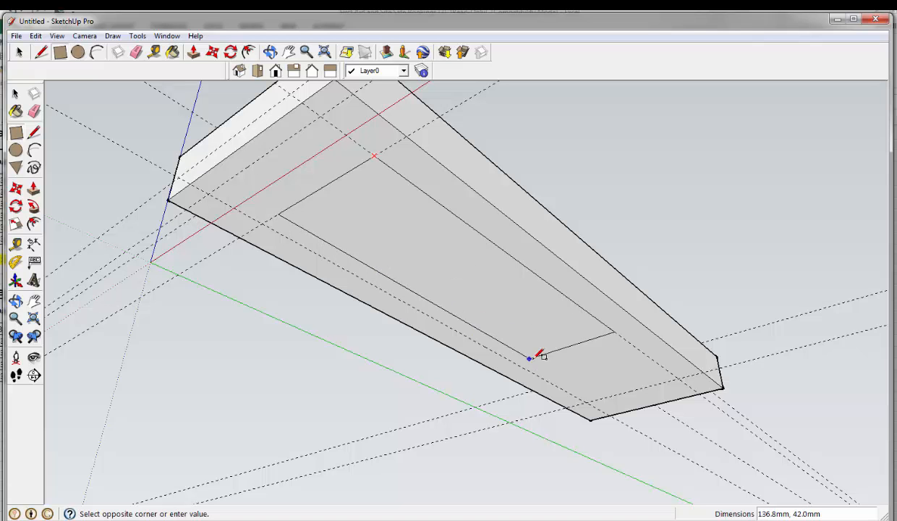
{"action": "left_click", "coordinate": [587, 400]}
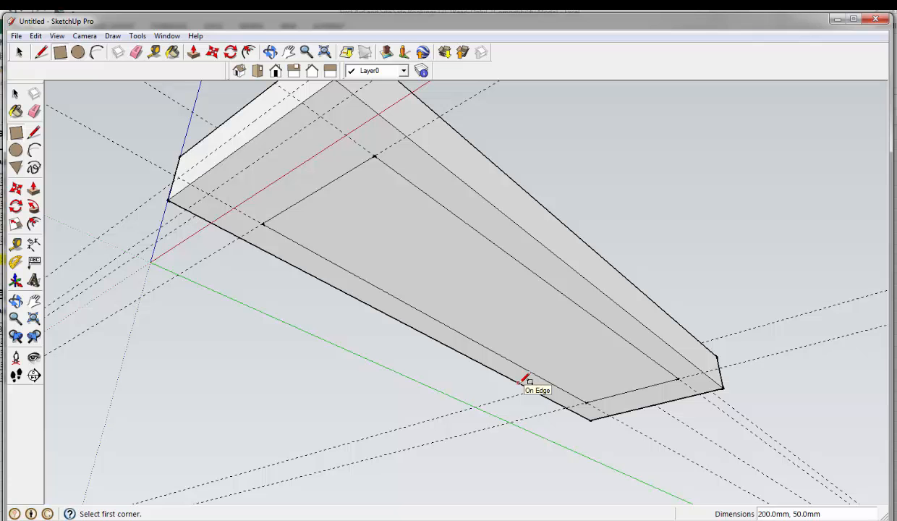
Push the rectangle on the underside 13 mm into the lid to hollow out a recess
{"action": "left_click", "coordinate": [192, 52]}
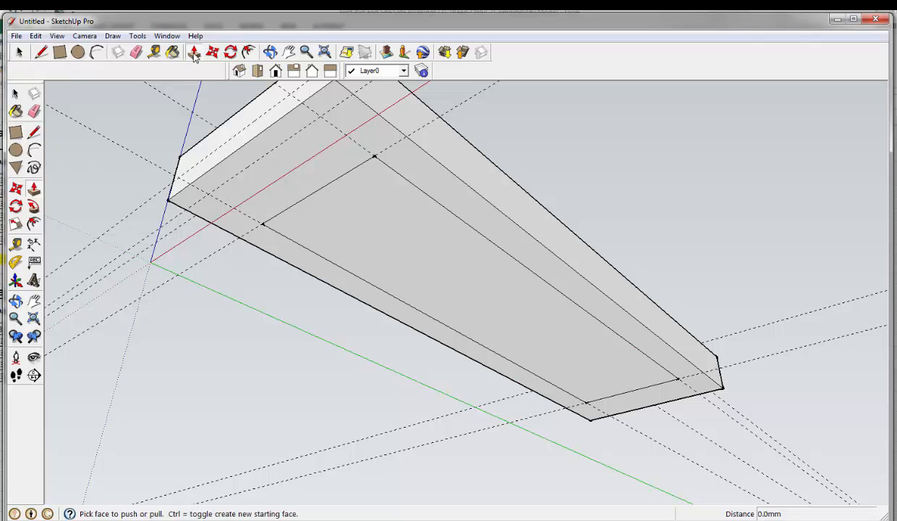
{"action": "left_click_drag", "start_coordinate": [377, 245], "coordinate": [377, 232]}
{"action": "left_click", "coordinate": [377, 233]}
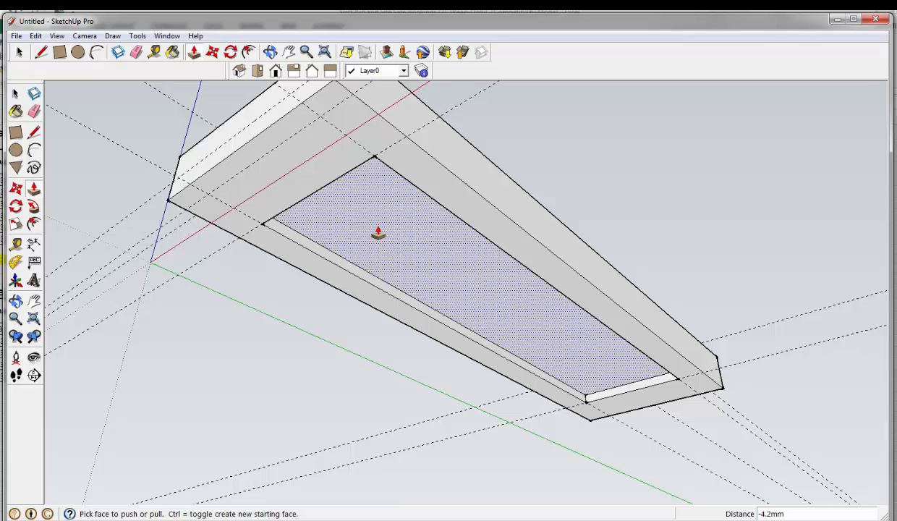
{"action": "type", "text": "13"}
{"action": "key", "text": "Return"}
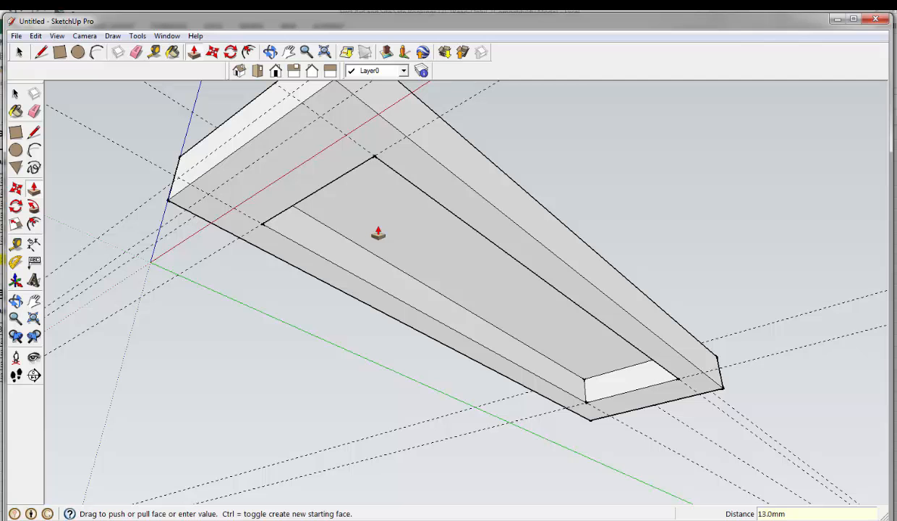
{"action": "key", "text": "space"}
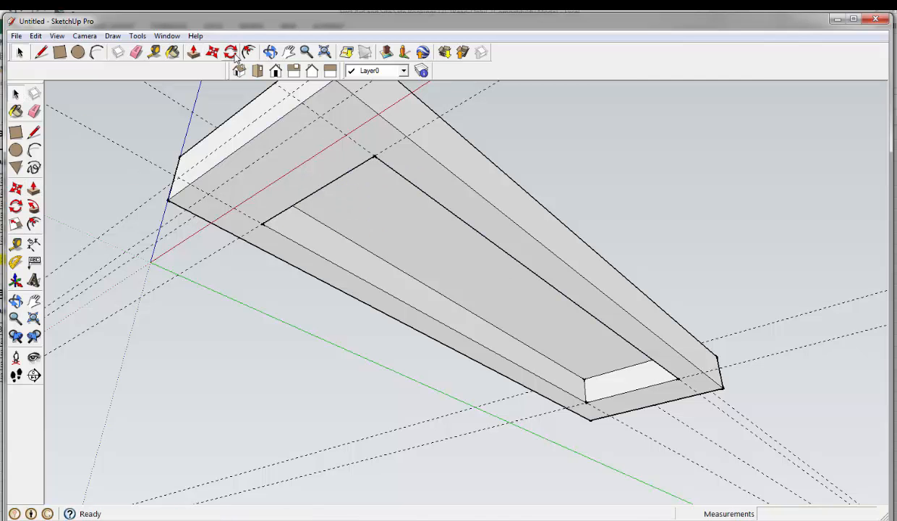
{"action": "left_click", "coordinate": [270, 51]}
{"action": "left_click_drag", "start_coordinate": [393, 230], "coordinate": [361, 412]}
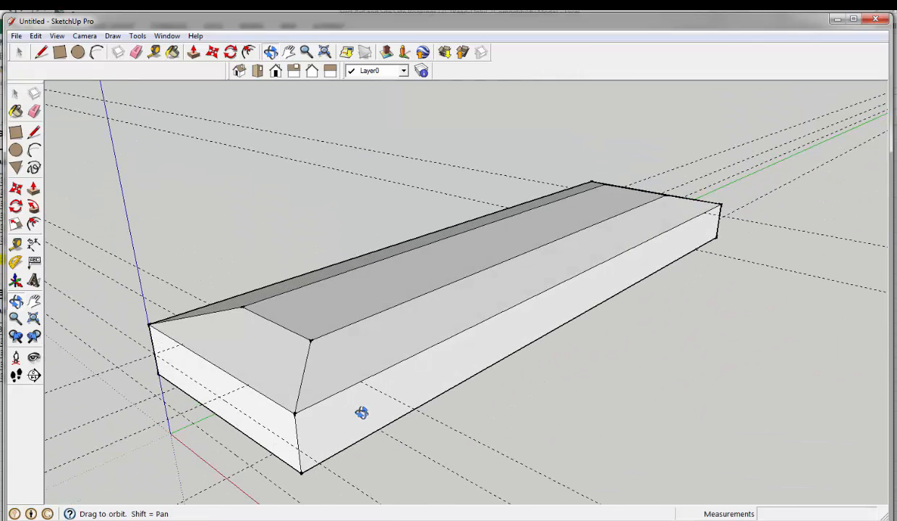
{"action": "left_click", "coordinate": [421, 70]}
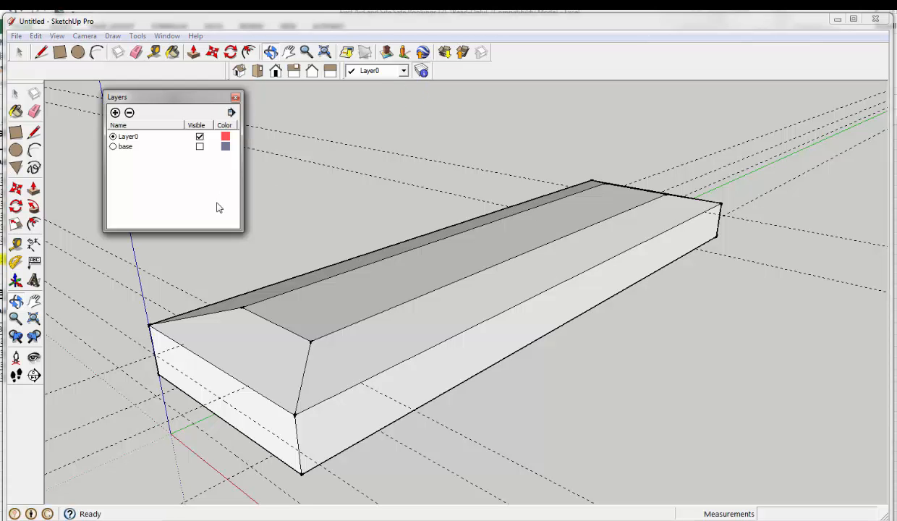
{"action": "left_click", "coordinate": [115, 112]}
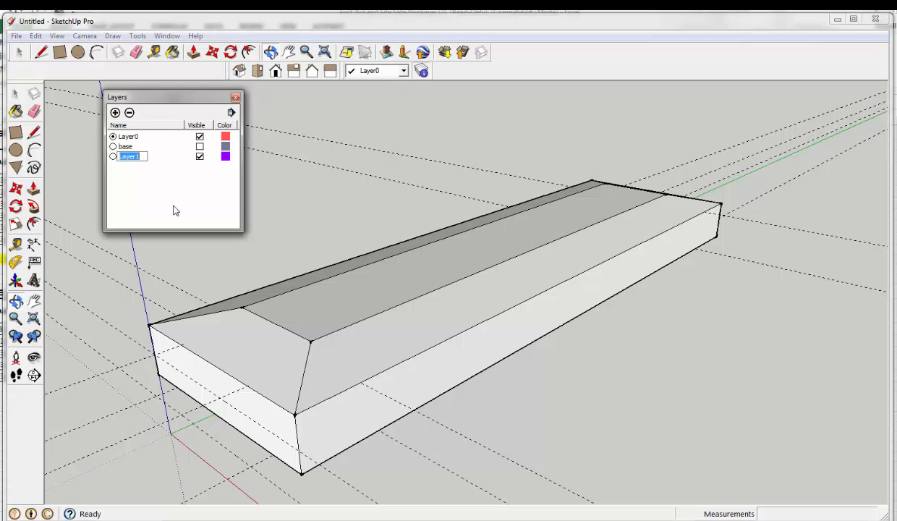
{"action": "type", "text": "top"}
{"action": "left_click", "coordinate": [234, 98]}
Select all of the lid's faces and edges and make them a group
{"action": "left_click", "coordinate": [18, 95]}
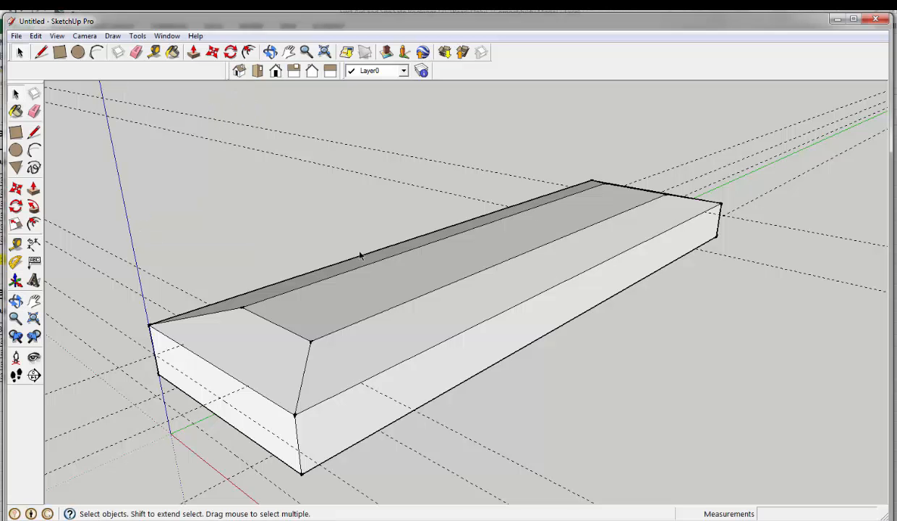
{"action": "scroll", "coordinate": [243, 349], "scroll_direction": "down", "scroll_amount": 3}
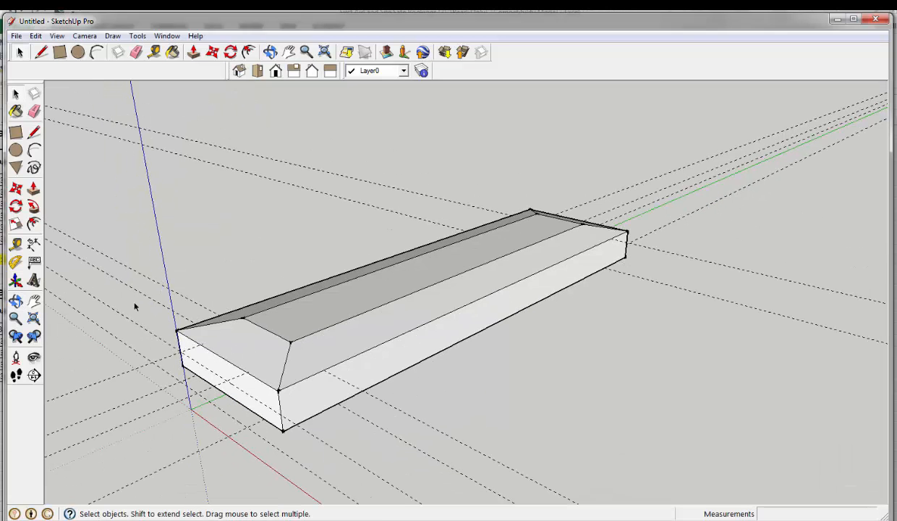
{"action": "left_click_drag", "start_coordinate": [128, 158], "coordinate": [680, 482]}
{"action": "right_click", "coordinate": [456, 272]}
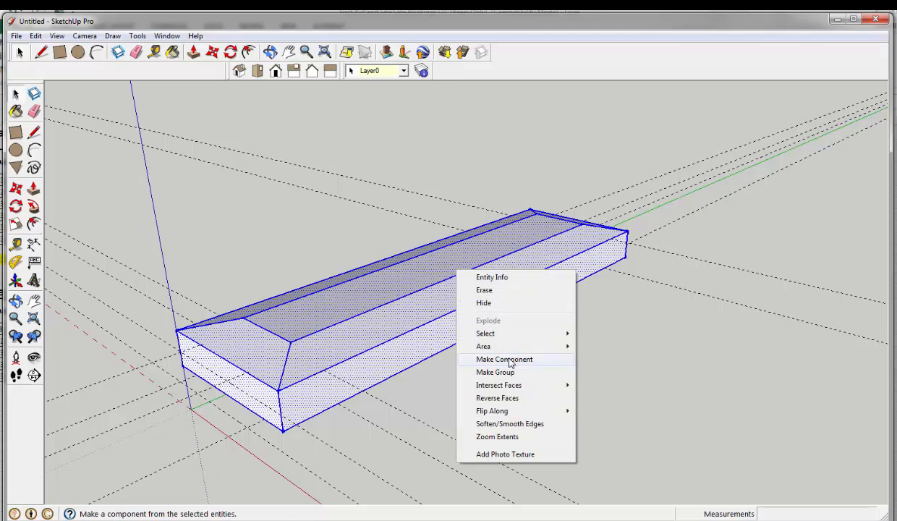
{"action": "left_click", "coordinate": [511, 373]}
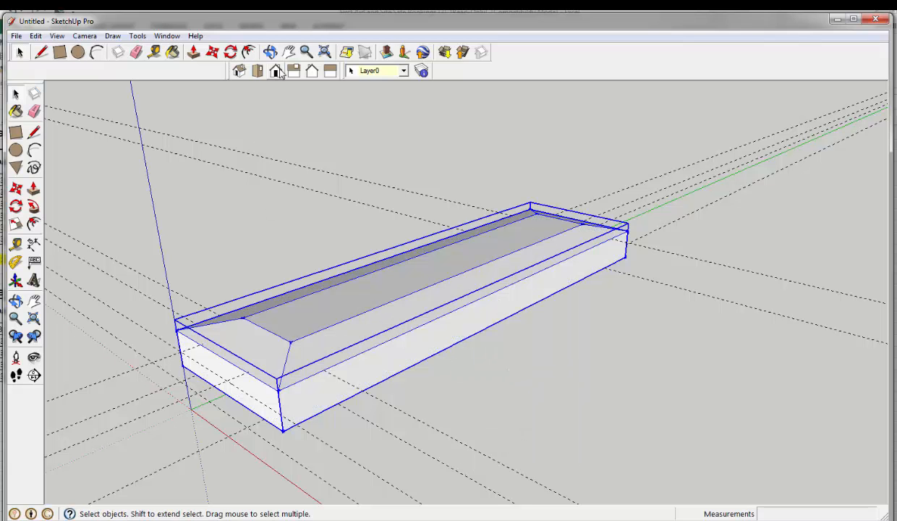
Add a new layer named "top"
{"action": "left_click", "coordinate": [422, 71]}
{"action": "left_click", "coordinate": [115, 112]}
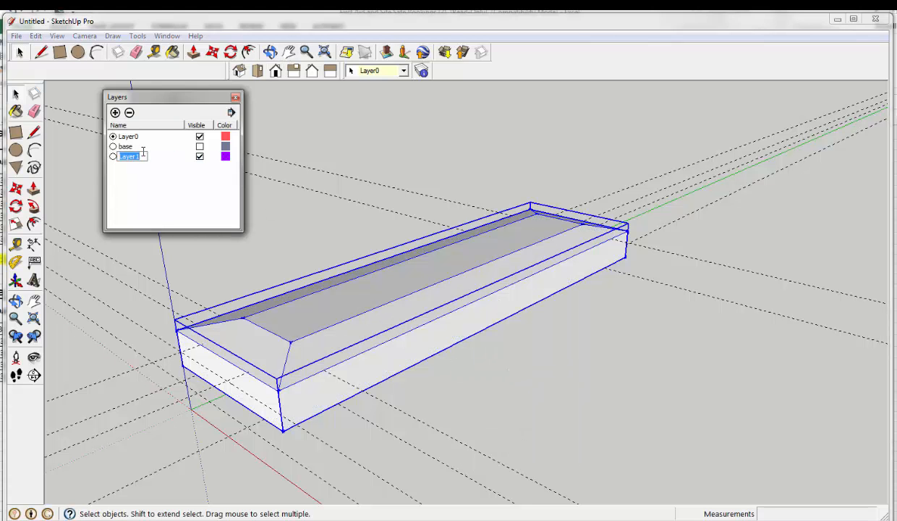
{"action": "type", "text": "top"}
{"action": "left_click", "coordinate": [132, 205]}
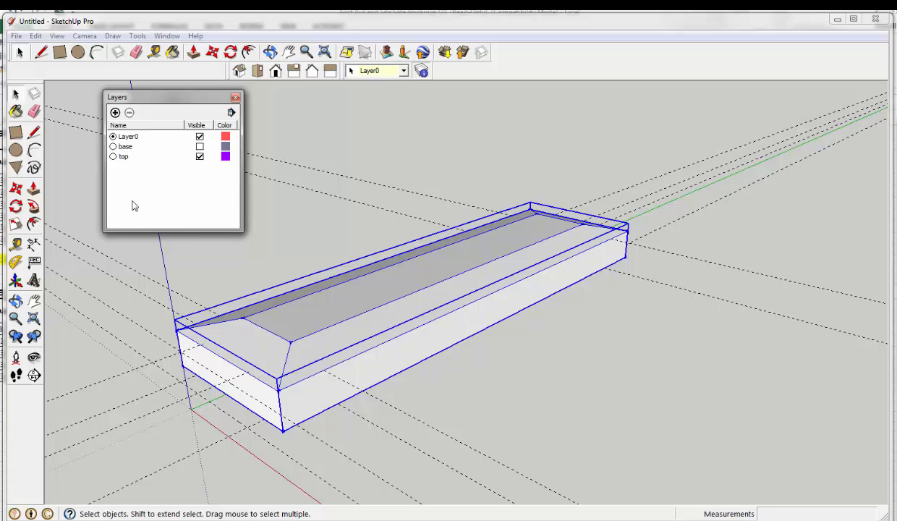
Assign the lid group to the "top" layer in its entity info
{"action": "right_click", "coordinate": [495, 254]}
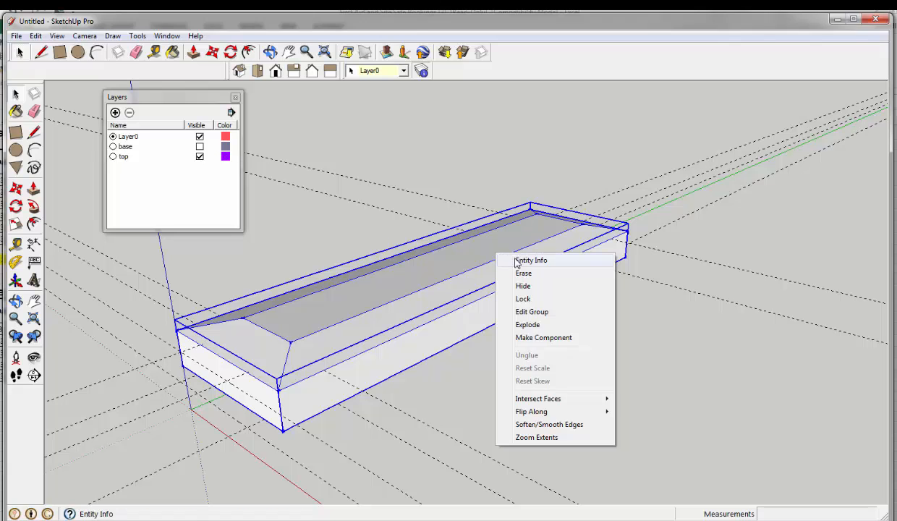
{"action": "left_click", "coordinate": [514, 261]}
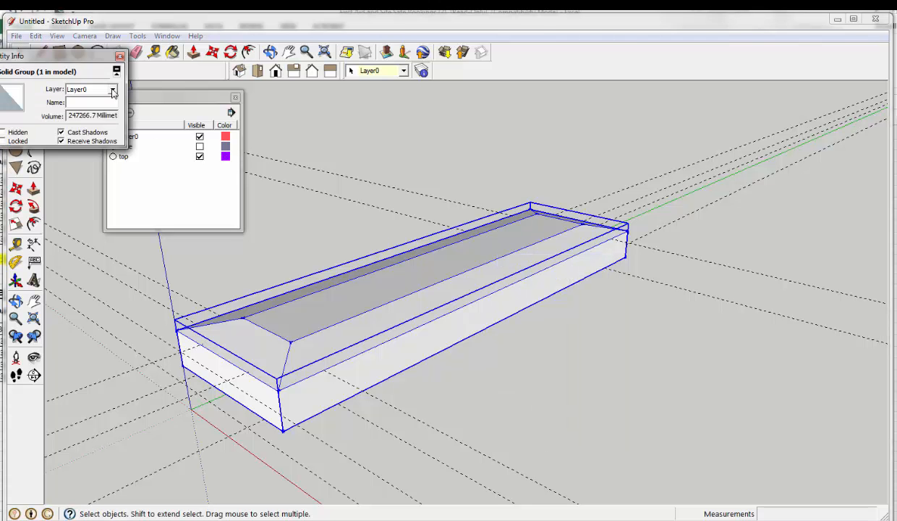
{"action": "left_click", "coordinate": [113, 90]}
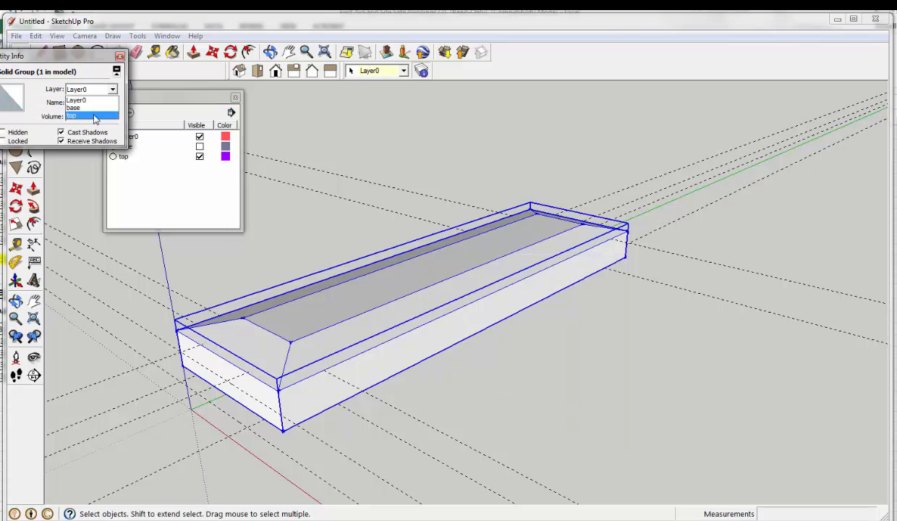
{"action": "left_click", "coordinate": [93, 115]}
{"action": "left_click", "coordinate": [120, 56]}
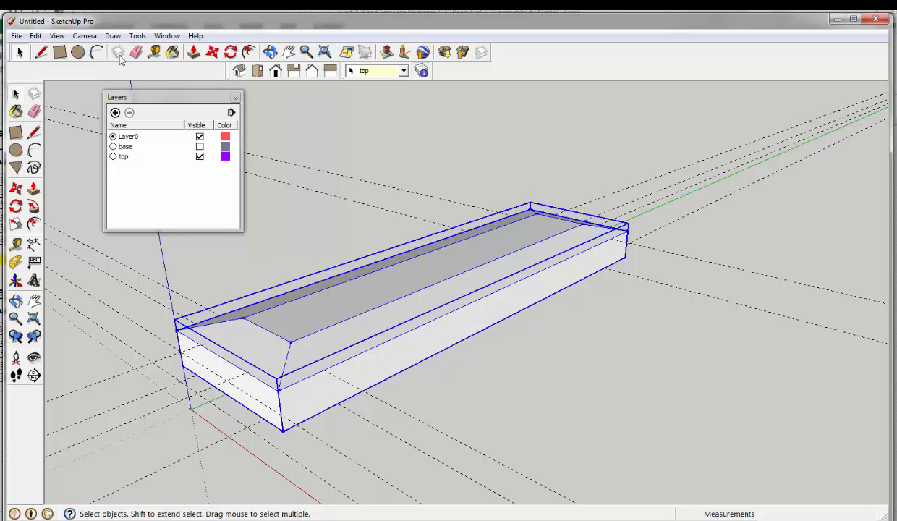
Make the "base" layer visible again beneath the lid, deselect the lid group and close the layer list
{"action": "left_click", "coordinate": [197, 146]}
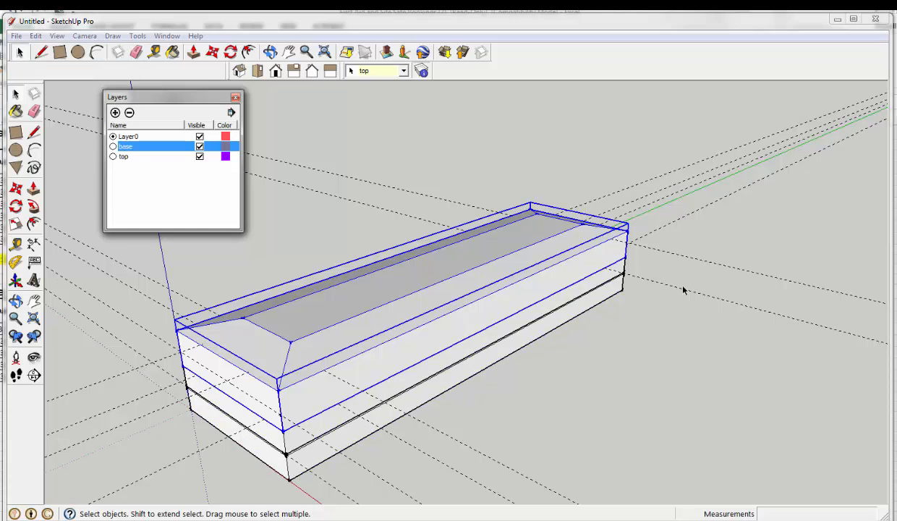
{"action": "left_click", "coordinate": [646, 318]}
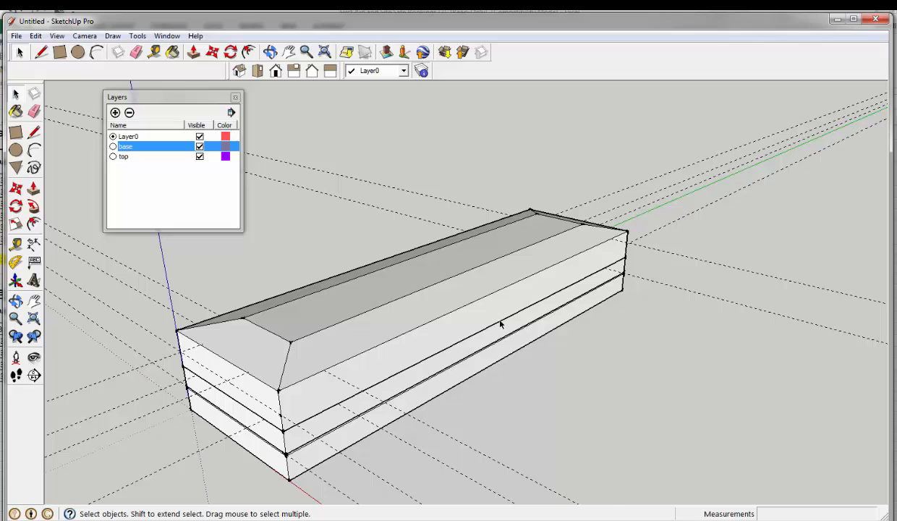
{"action": "left_click", "coordinate": [236, 97]}
{"action": "scroll", "coordinate": [318, 260], "scroll_direction": "down", "scroll_amount": 2}
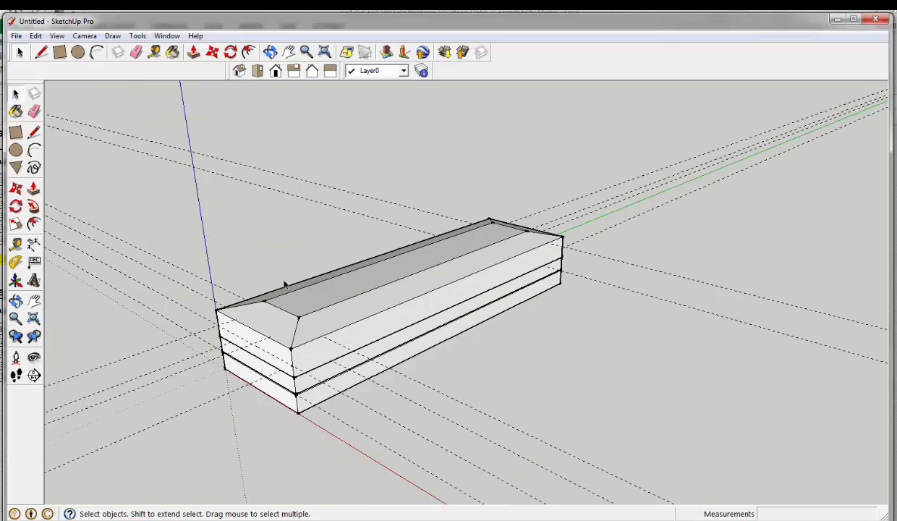
{"action": "left_click", "coordinate": [270, 52]}
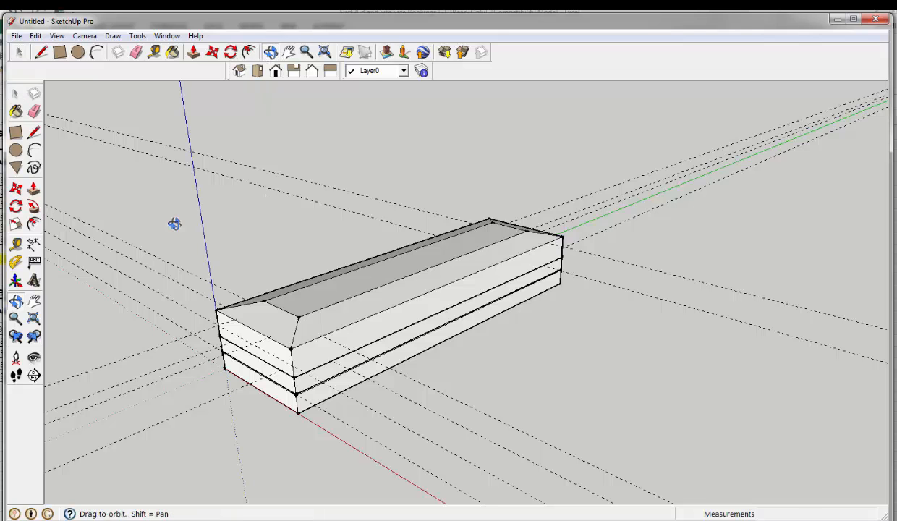
{"action": "left_click_drag", "start_coordinate": [175, 222], "coordinate": [507, 282]}
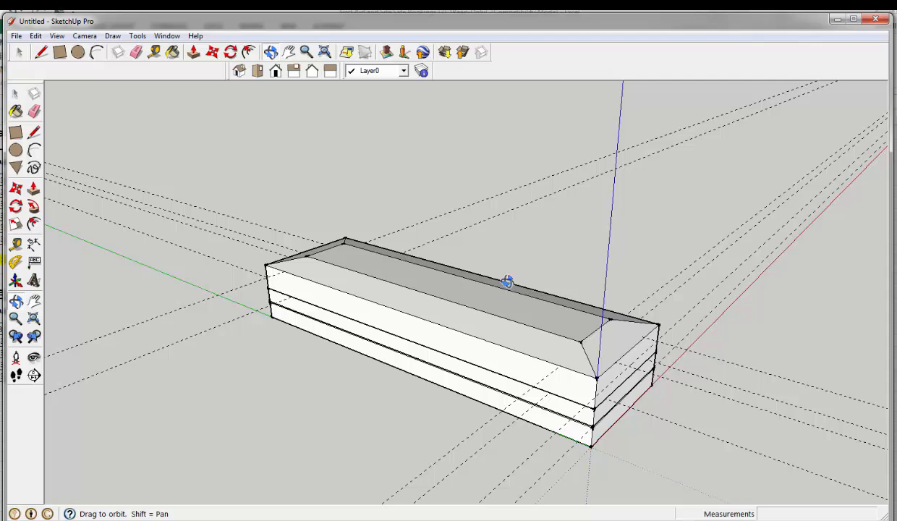